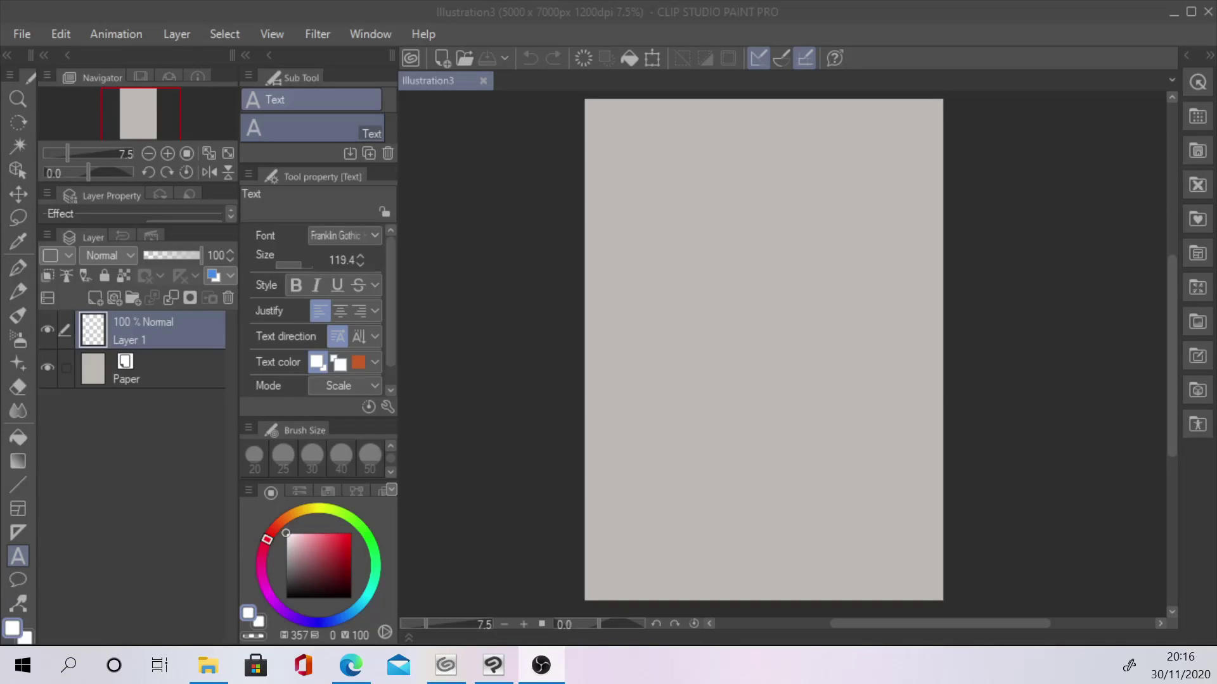
Open Traditional Line Art.jpg from the Desktop in its own tab.
click(24, 40)
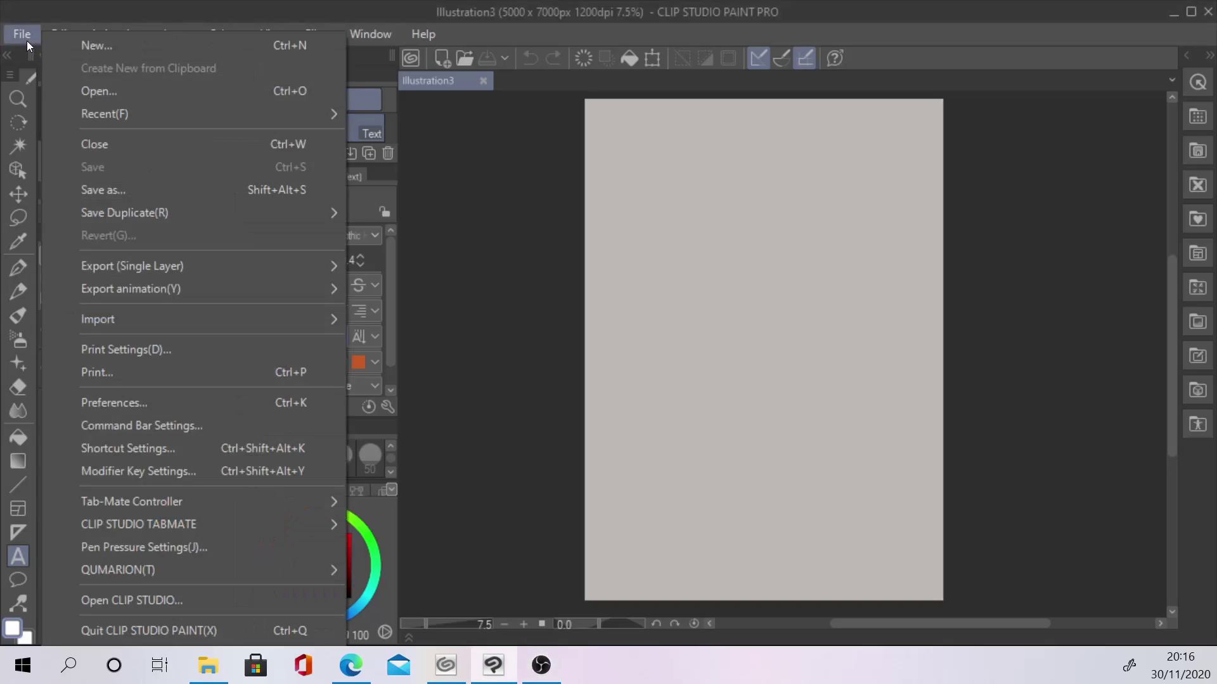
click(87, 91)
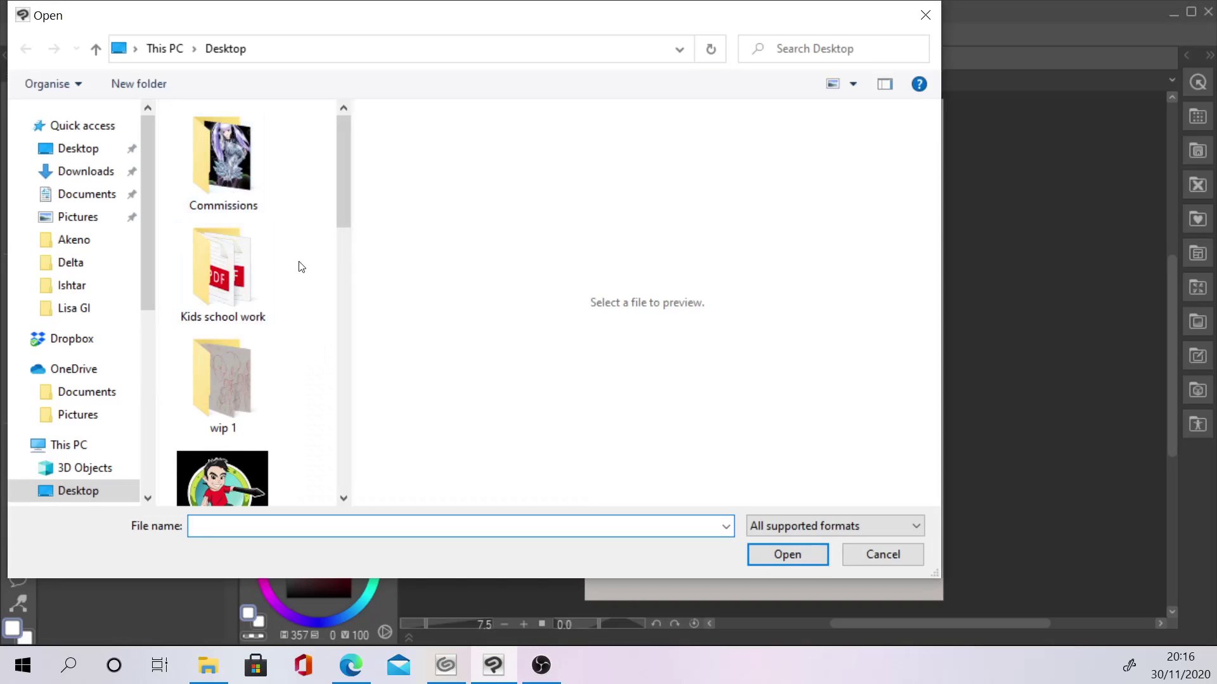
drag(343, 188, 335, 475)
click(223, 442)
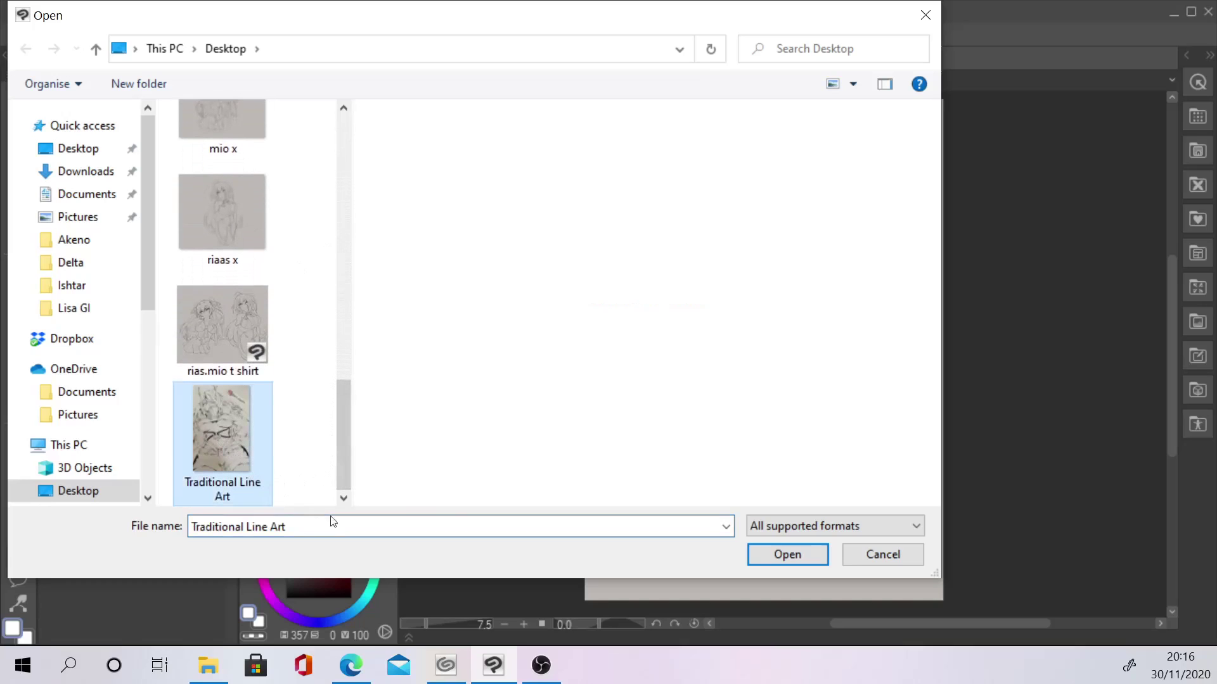
click(781, 558)
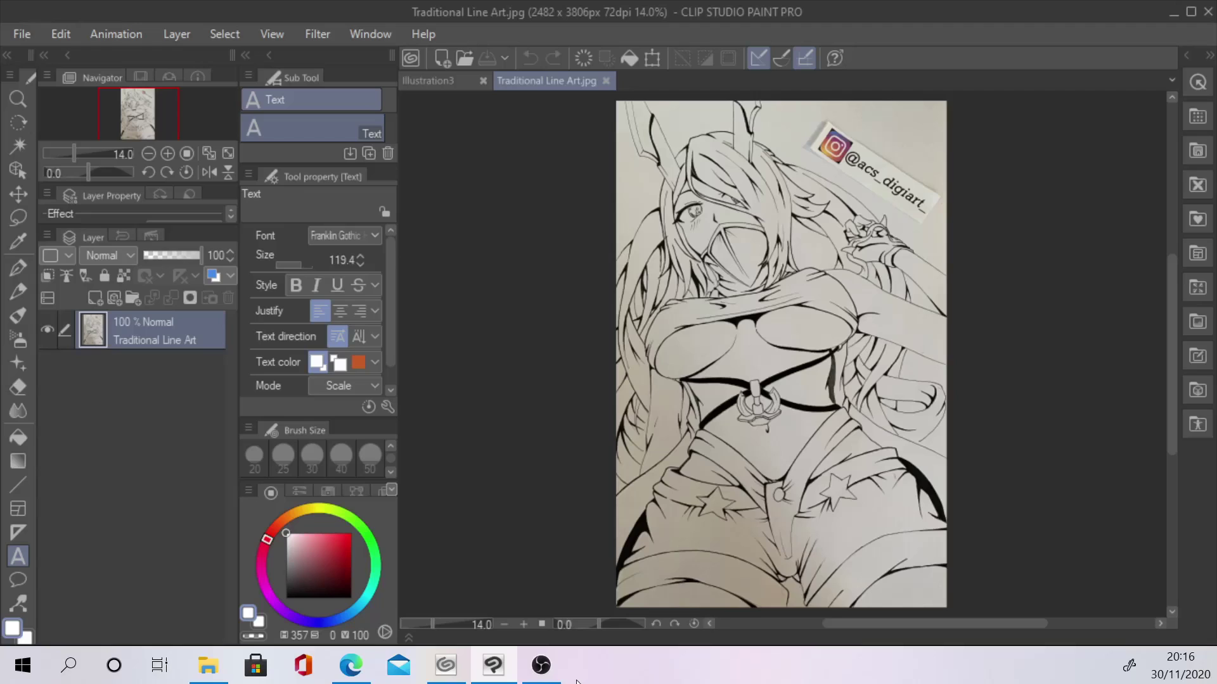
Apply a Level Correction with the input white point lowered so the paper turns white.
click(61, 33)
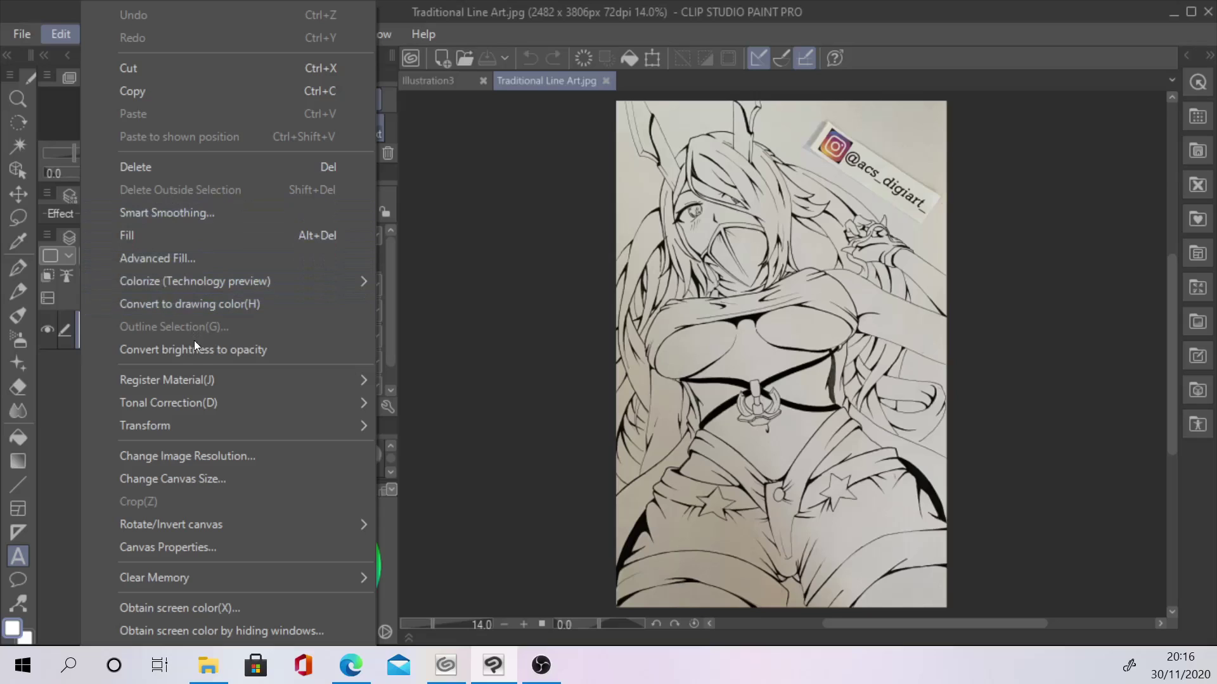
mouse_move(203, 401)
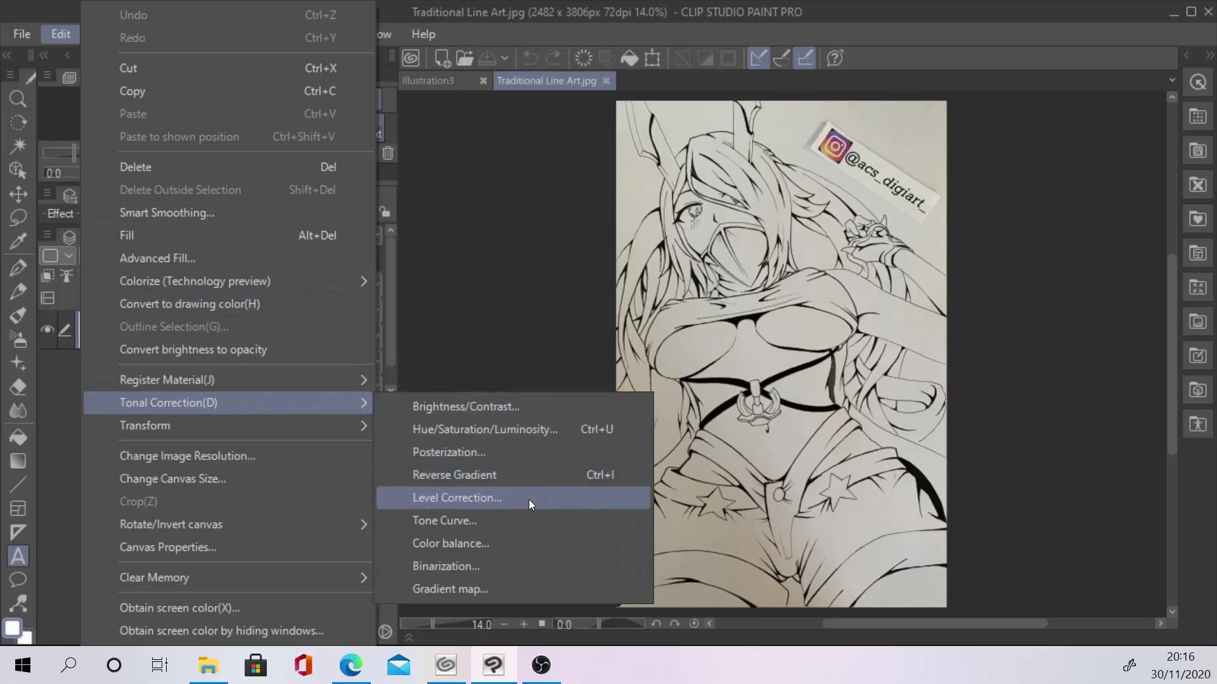
click(563, 497)
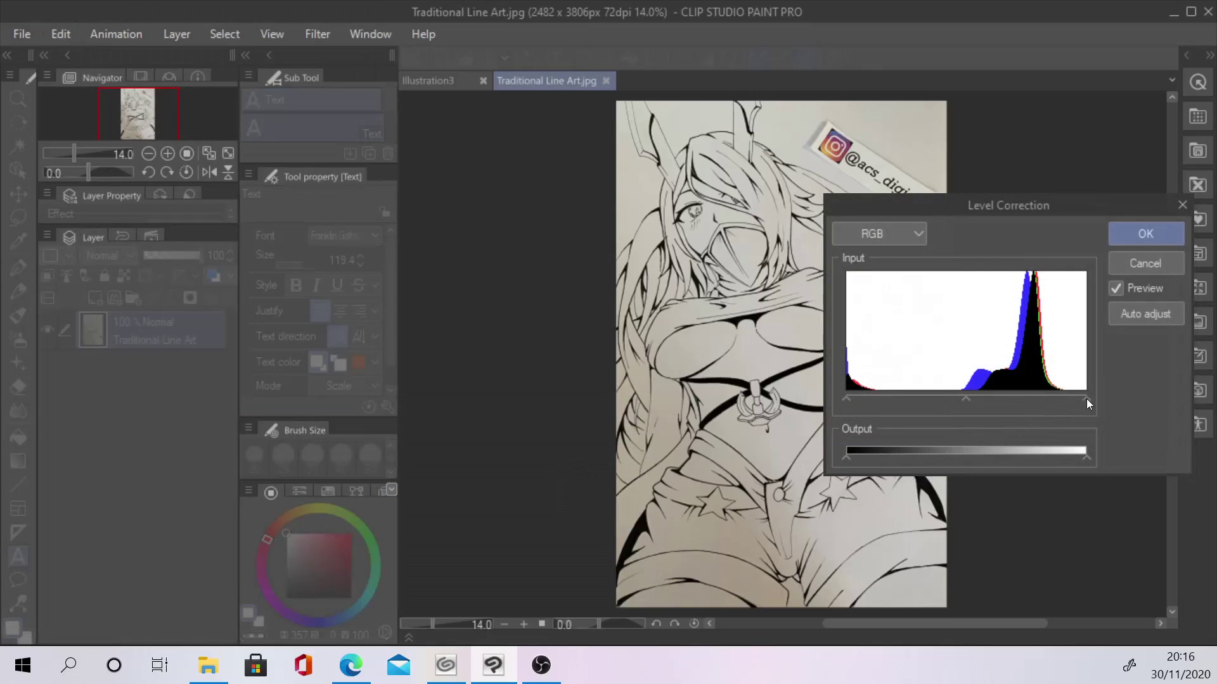
drag(1086, 398, 1036, 403)
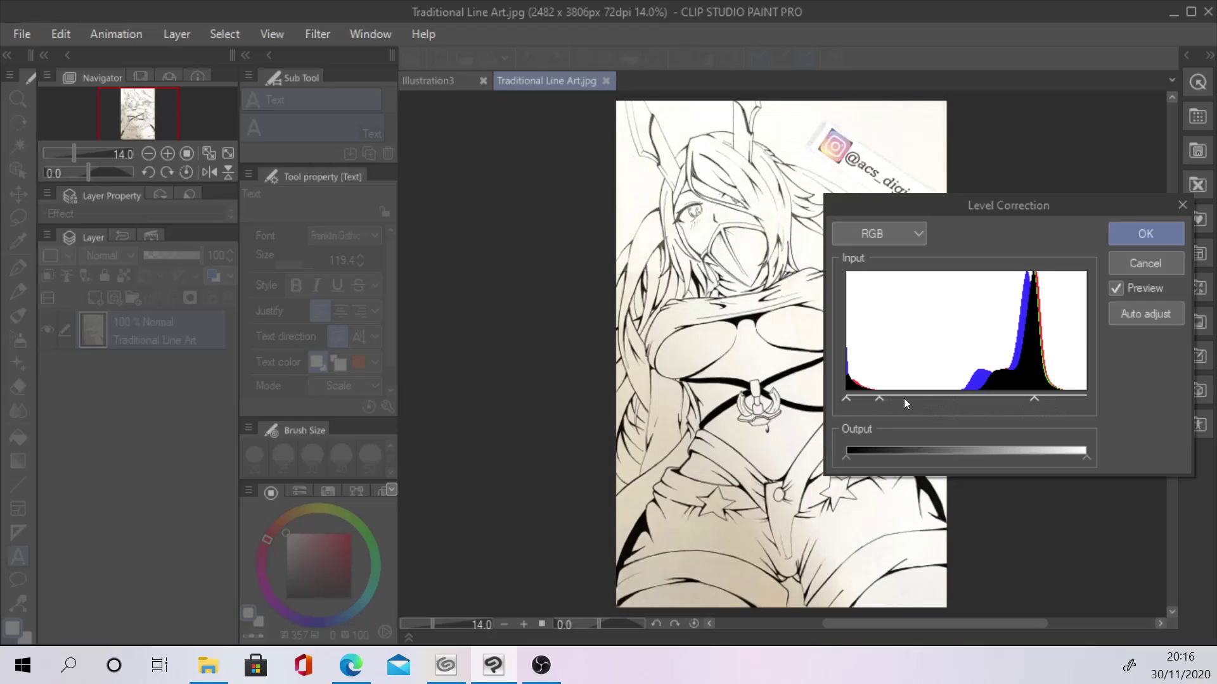
drag(1039, 401, 1028, 396)
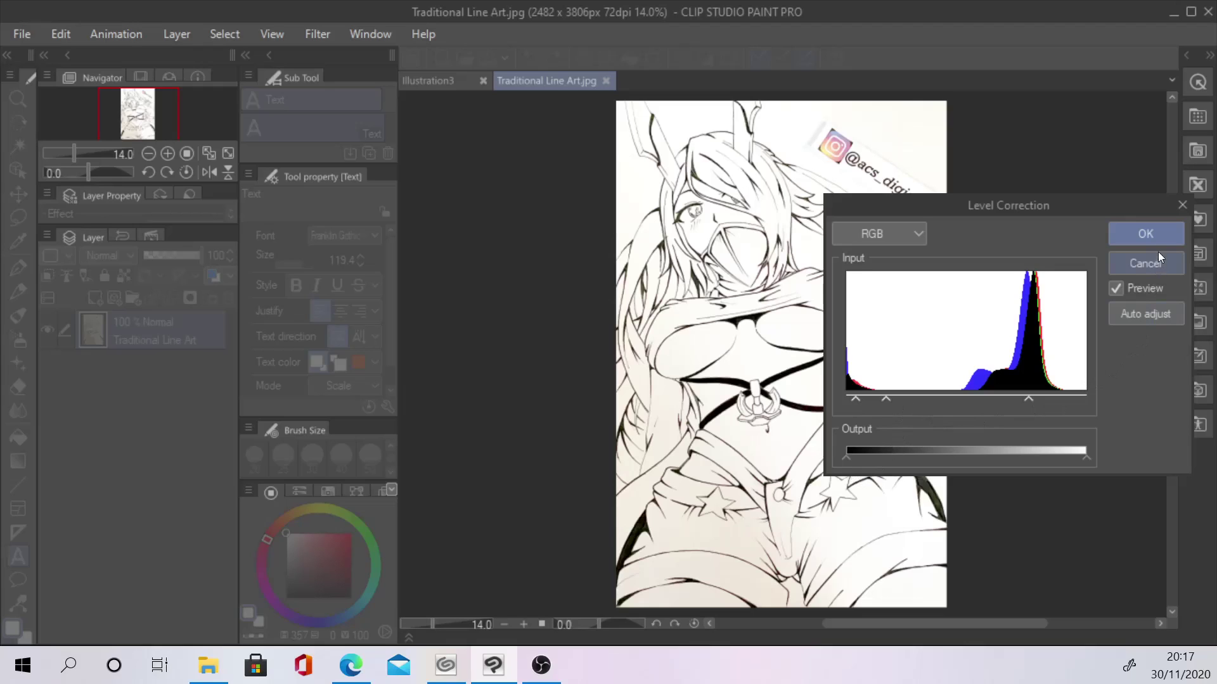
click(1165, 234)
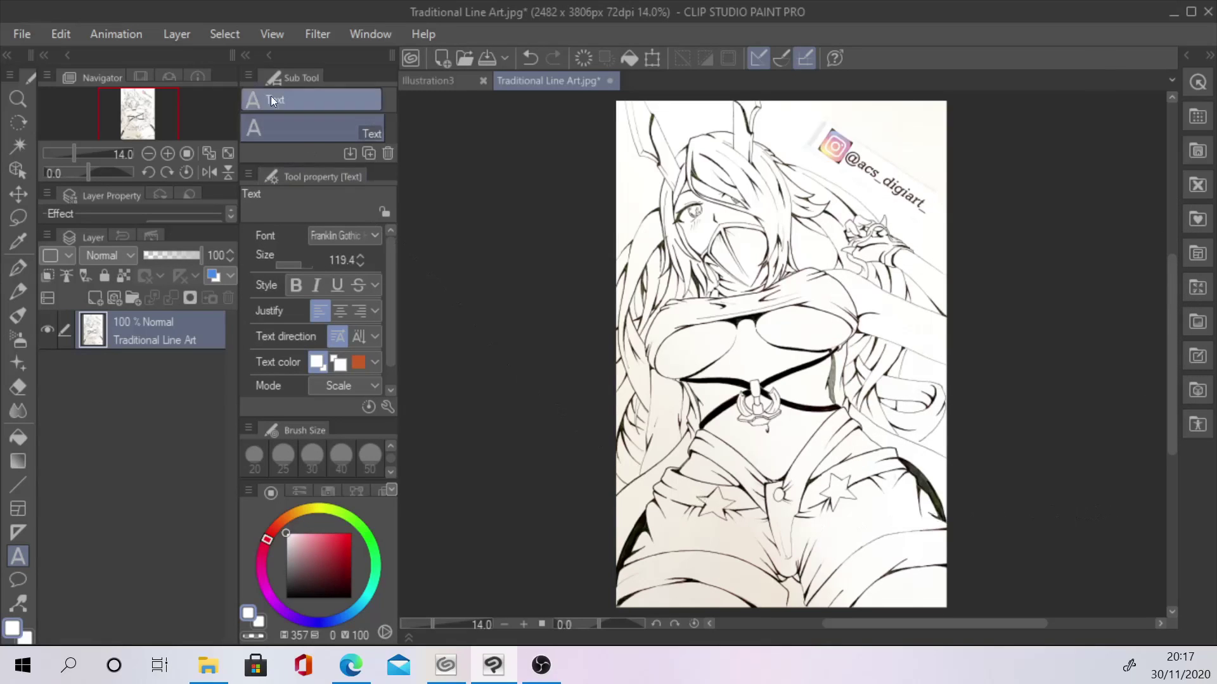
Select the white paper with Select Color Gamut, delete it, and deselect.
click(227, 36)
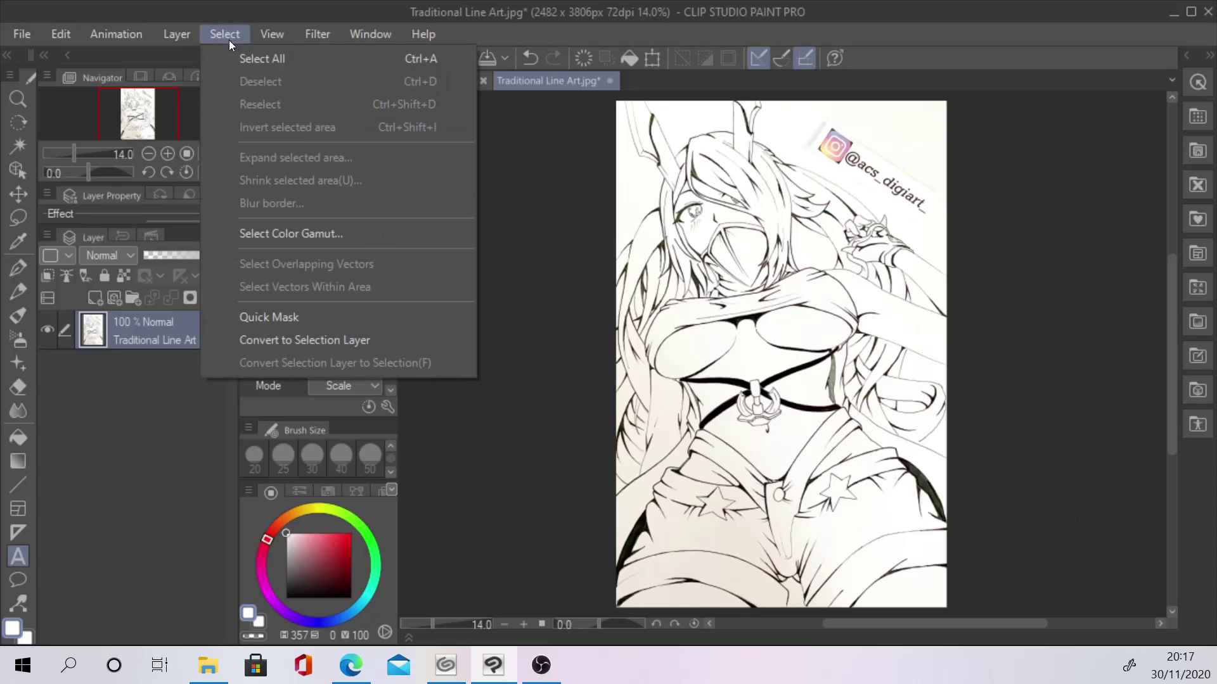
click(410, 236)
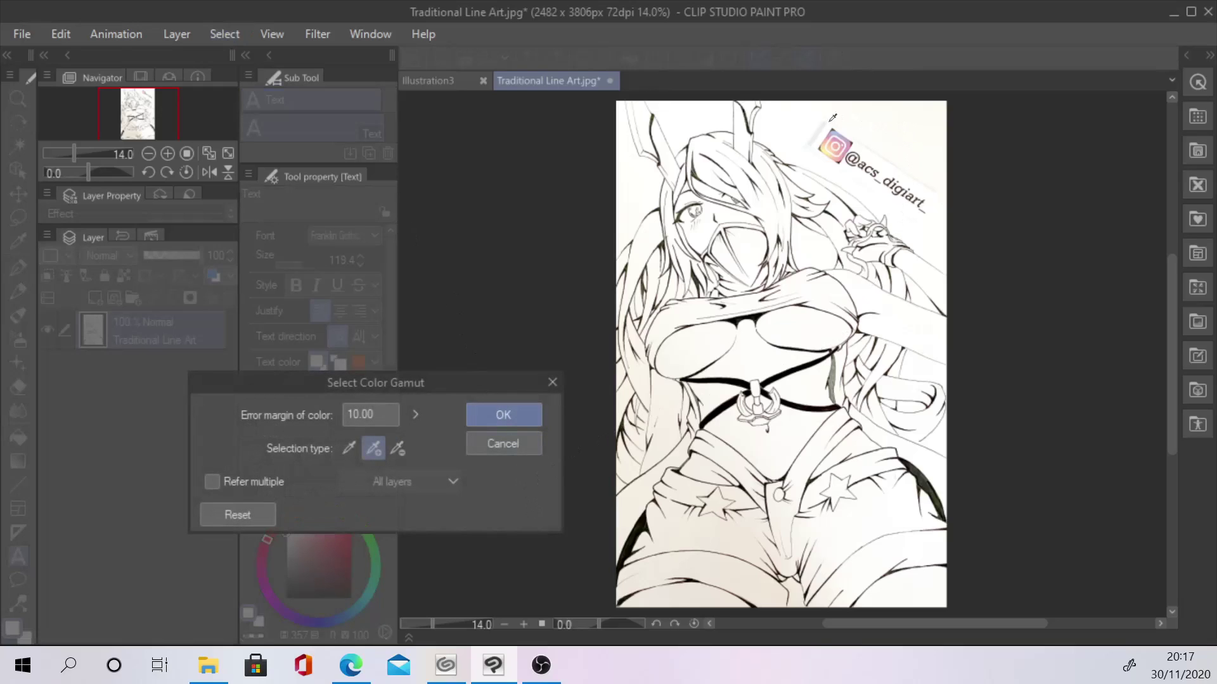
click(806, 113)
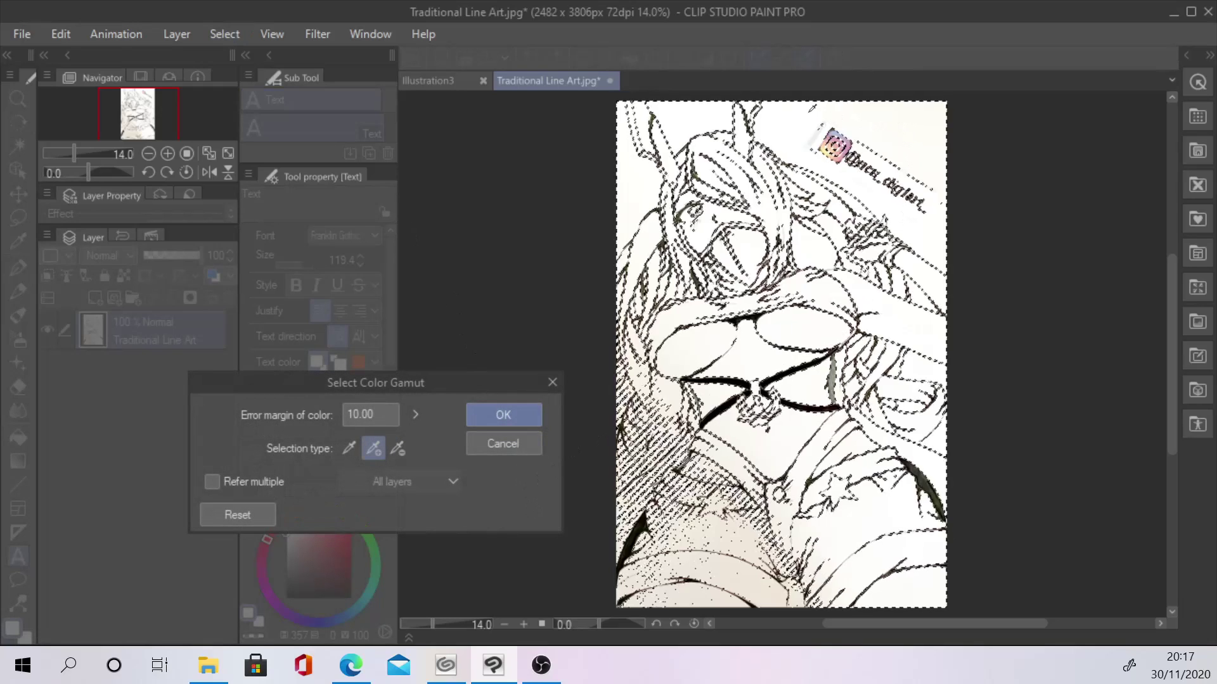
click(525, 415)
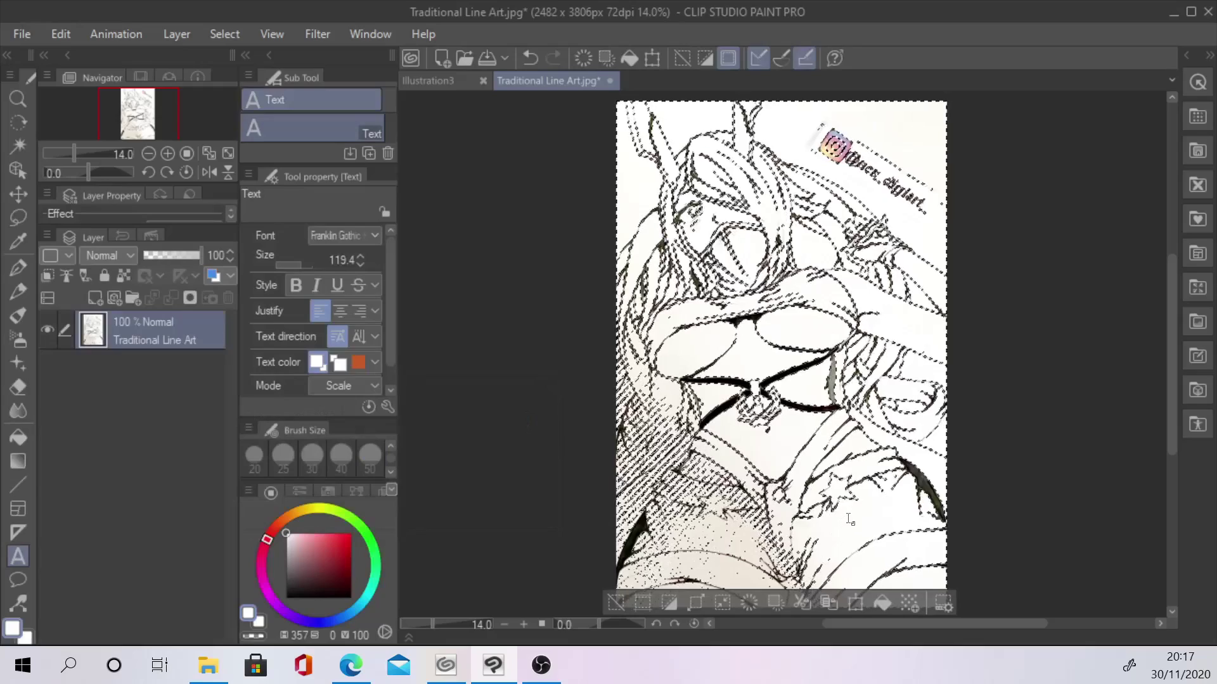
key(Delete)
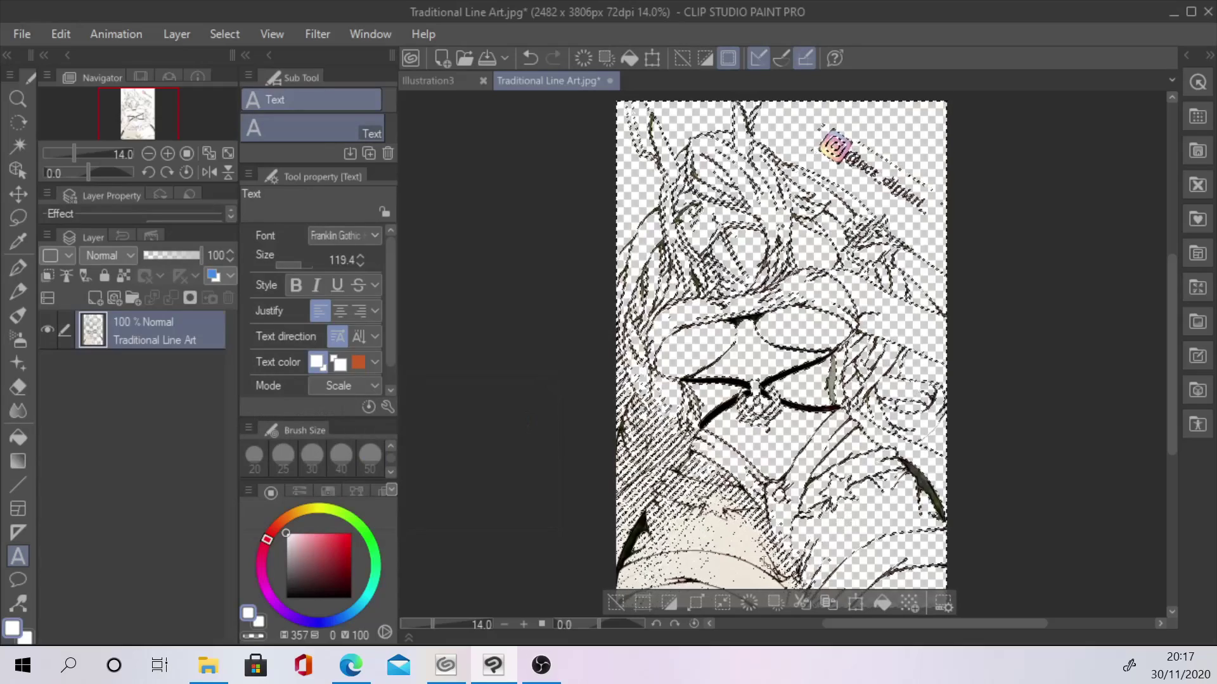
click(616, 601)
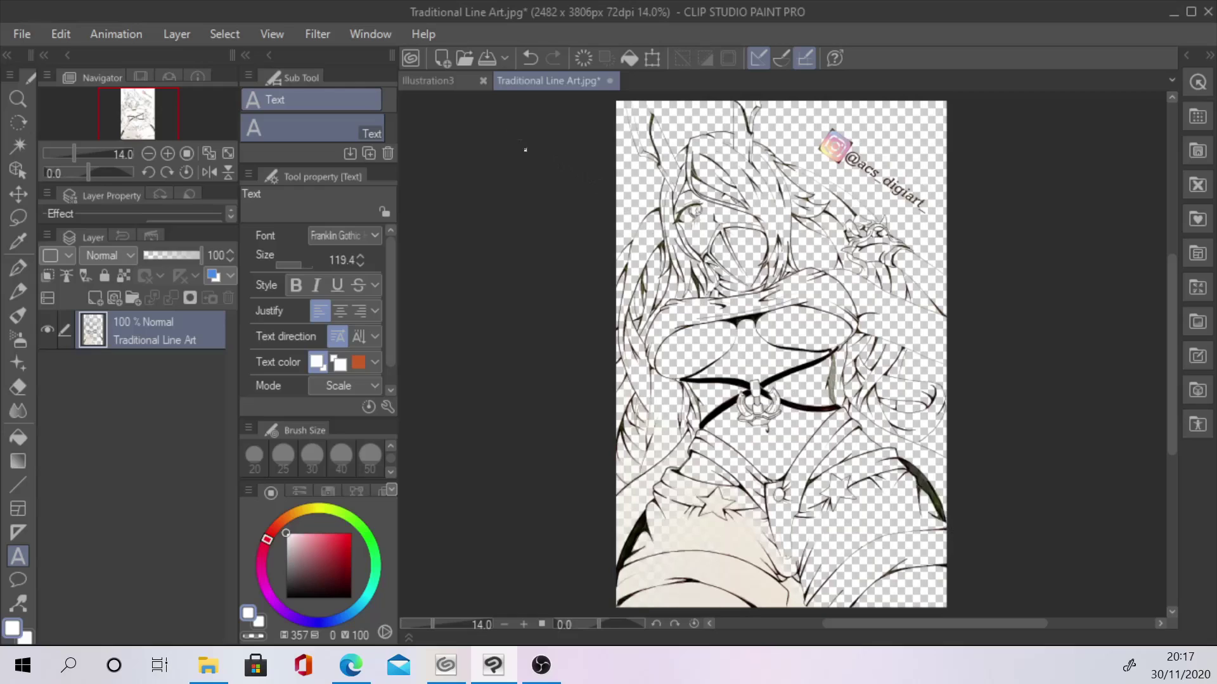
Select the beige patches with Select Color Gamut, delete them, and deselect.
click(232, 36)
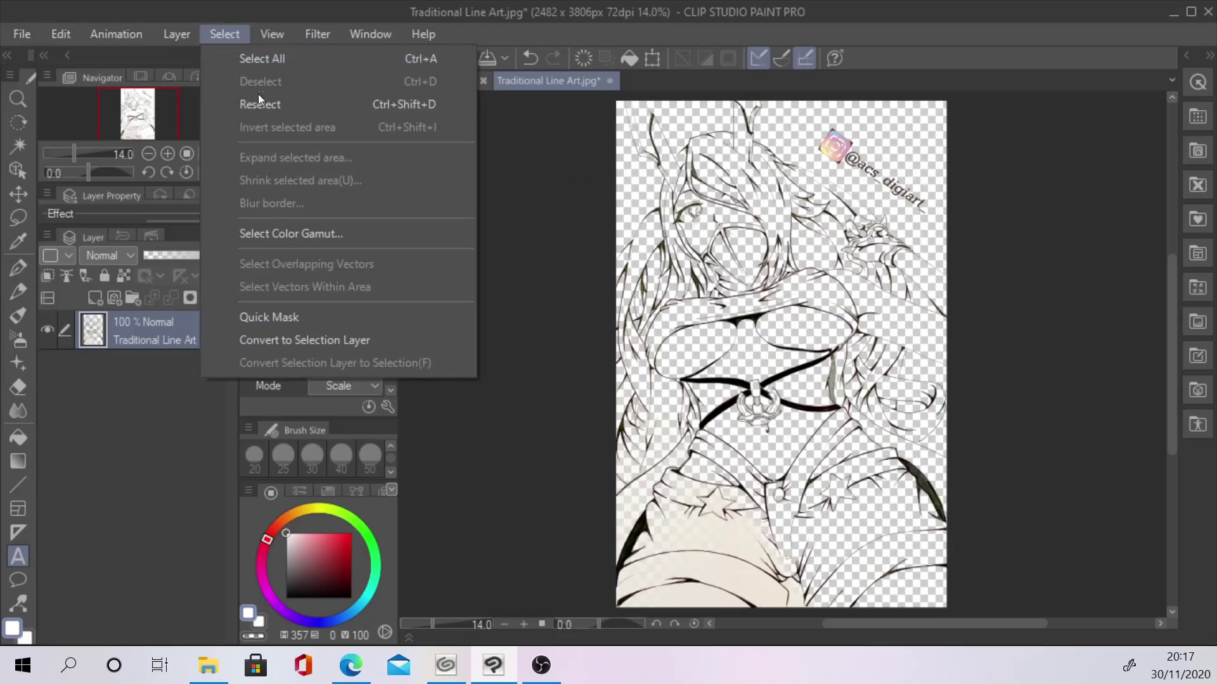
click(367, 234)
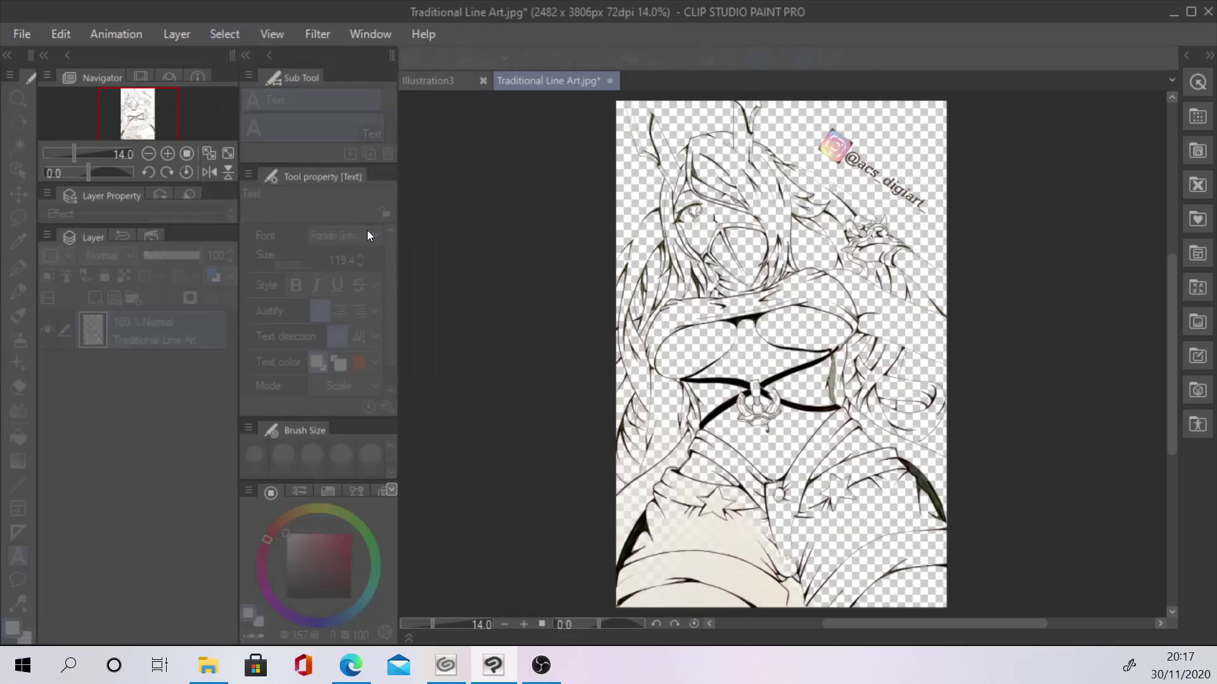
click(770, 586)
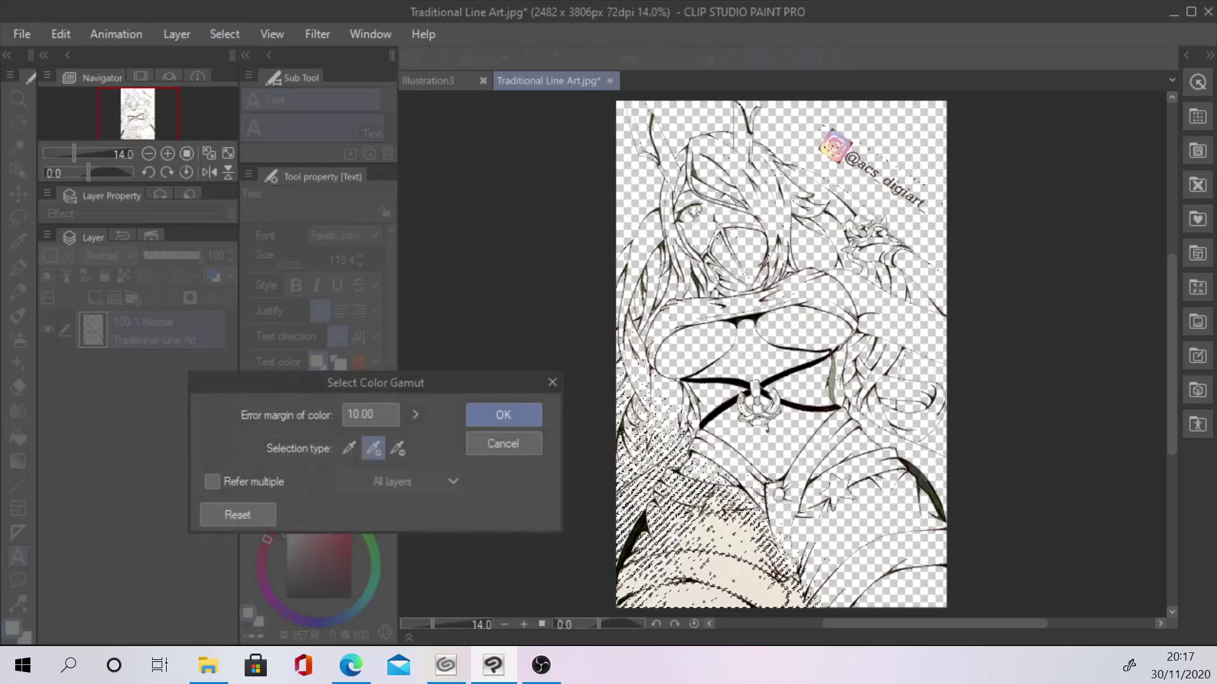
click(526, 409)
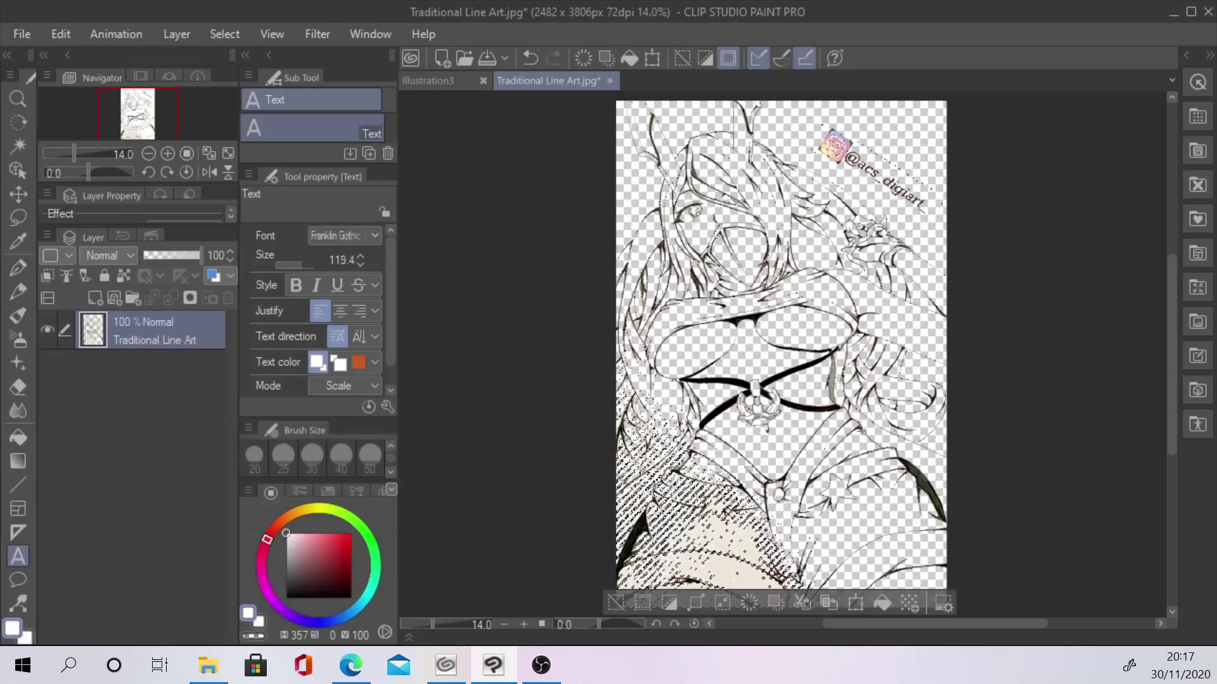
key(Delete)
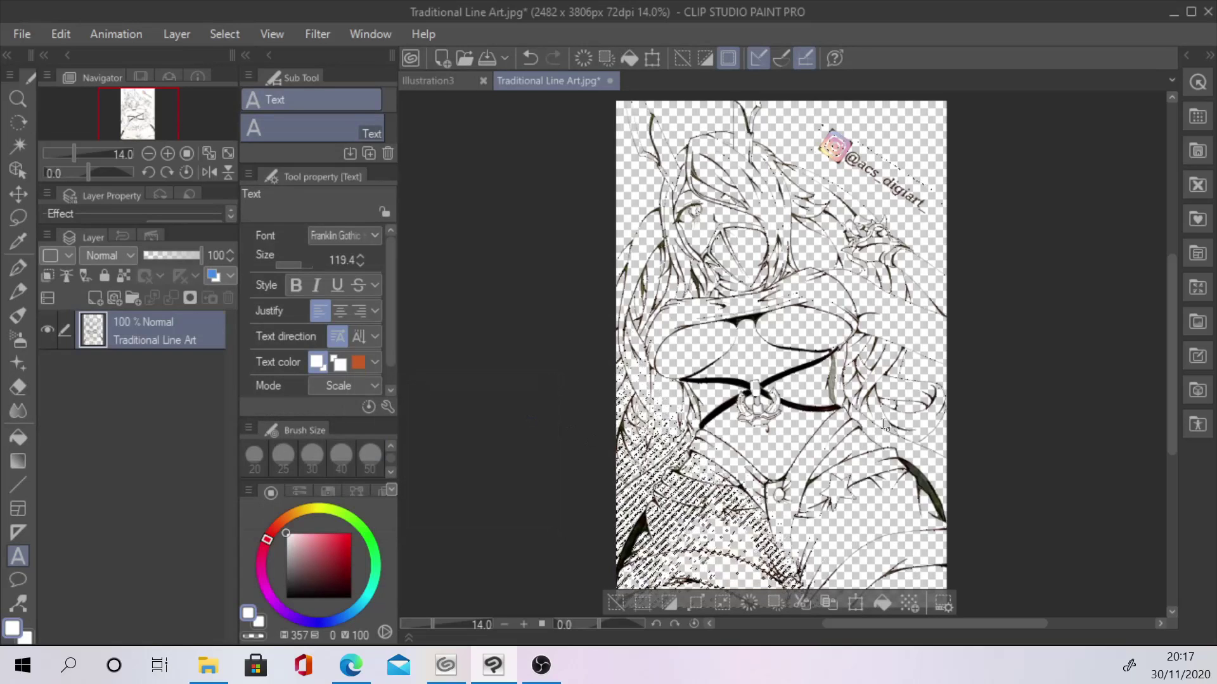
click(618, 604)
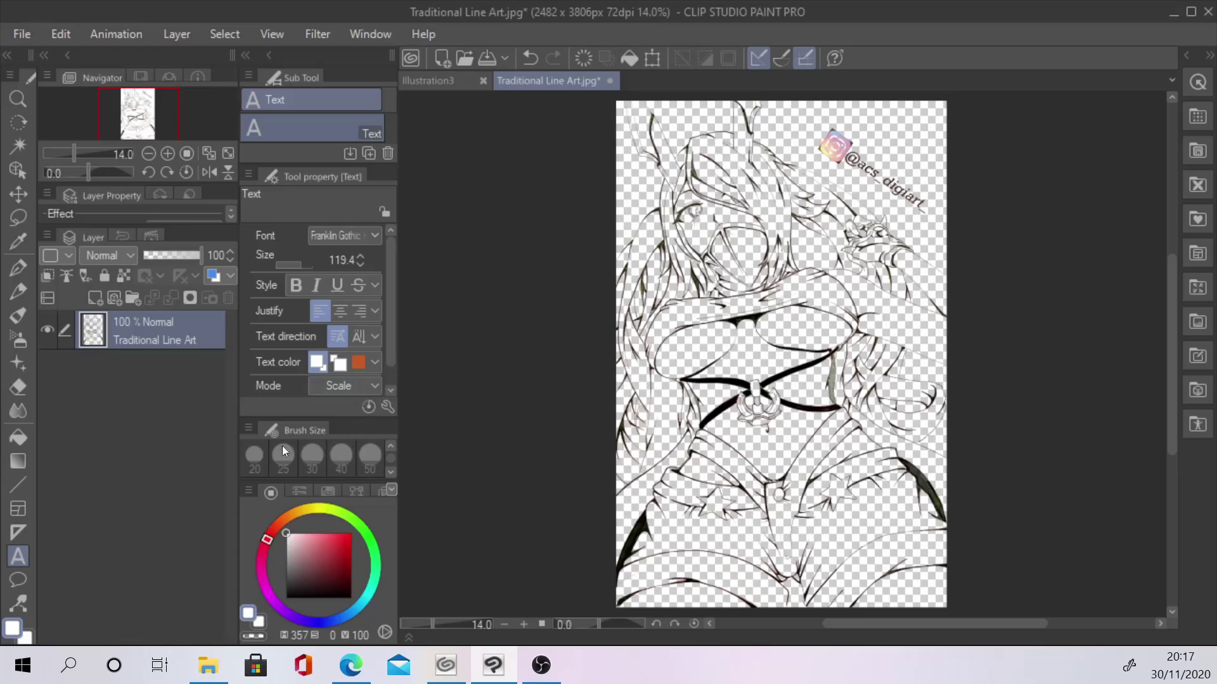
Add Layer 1 below Traditional Line Art, fill it near-white, then reselect the line art layer.
click(97, 298)
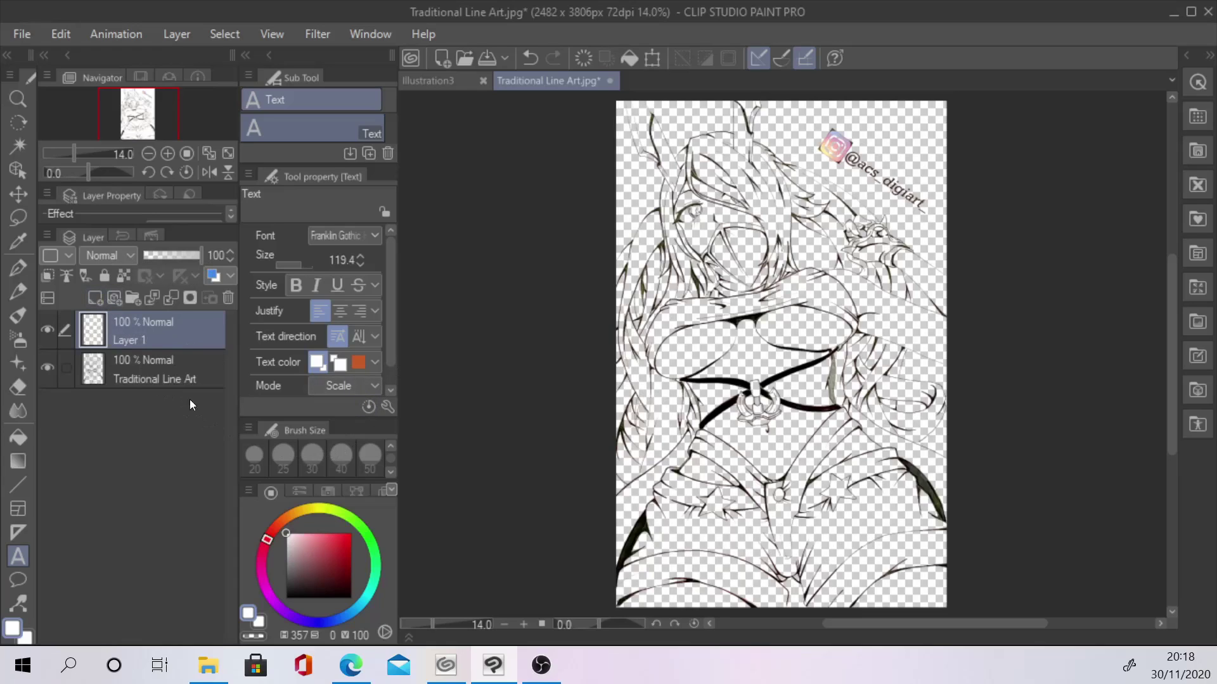
drag(164, 329, 157, 386)
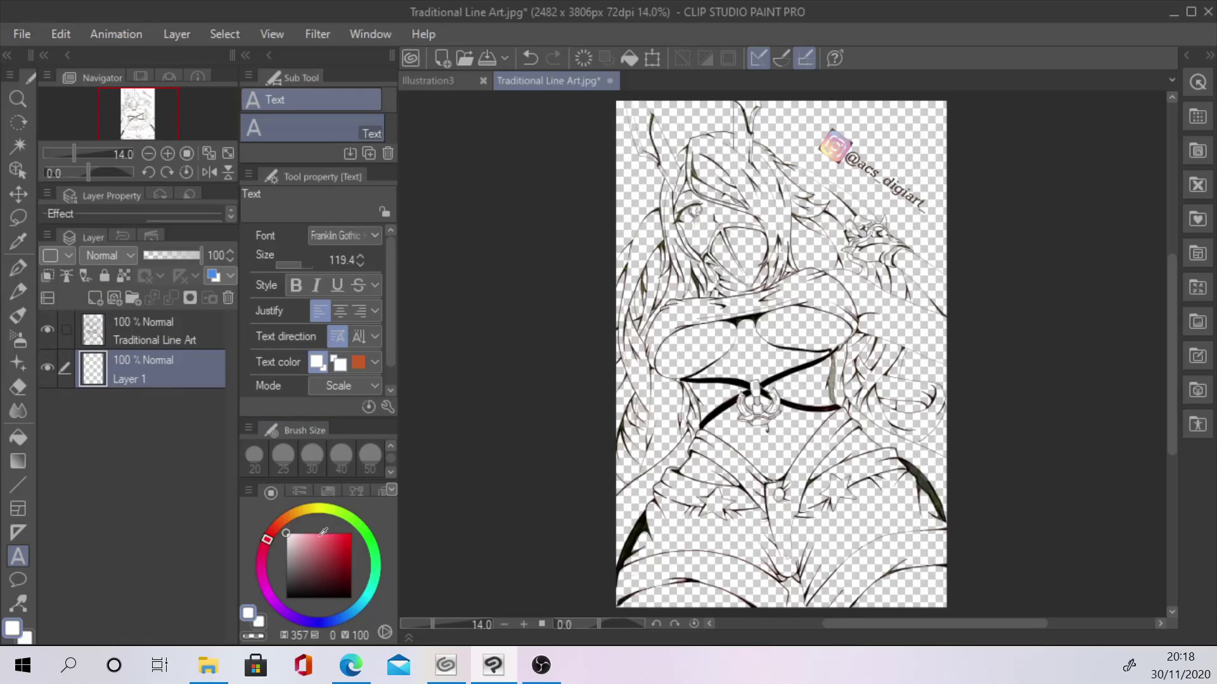
click(290, 536)
drag(290, 536, 293, 538)
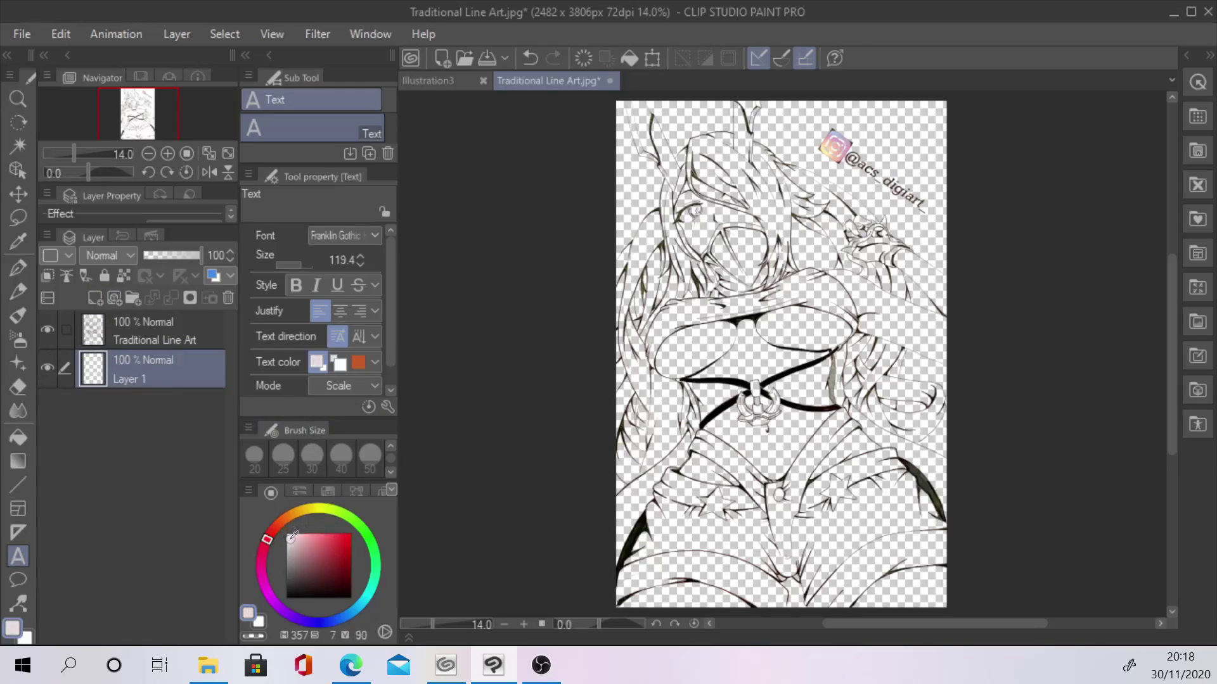
click(626, 58)
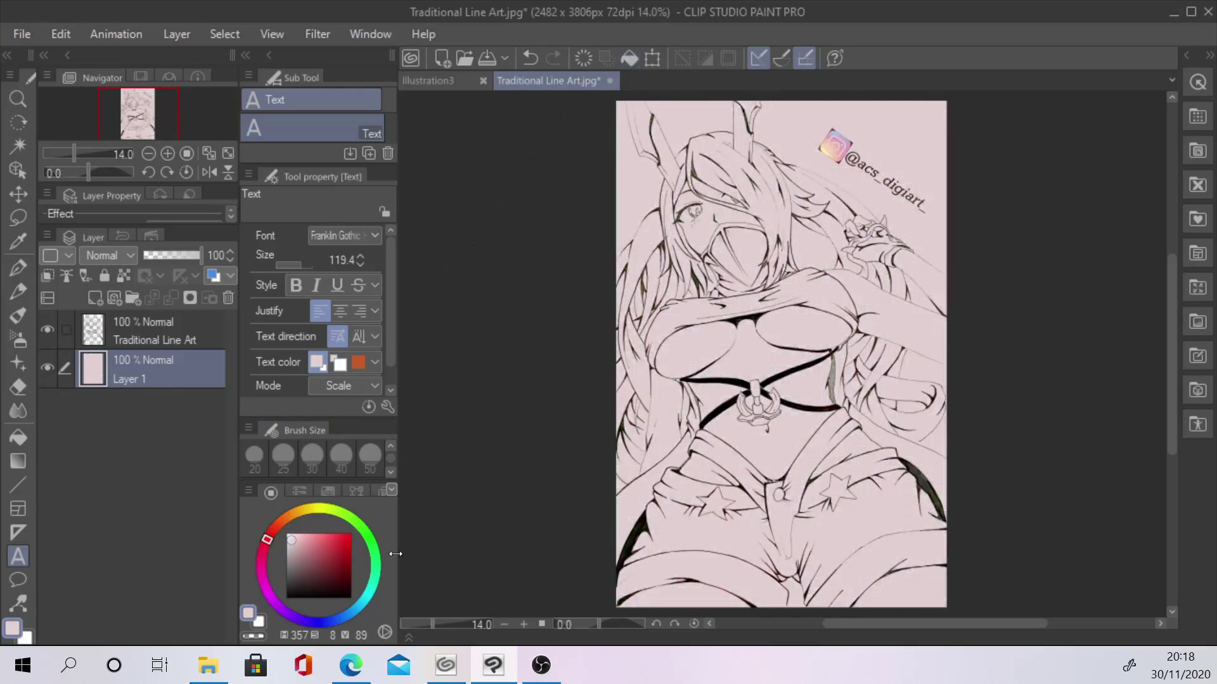
drag(293, 539, 286, 541)
click(638, 60)
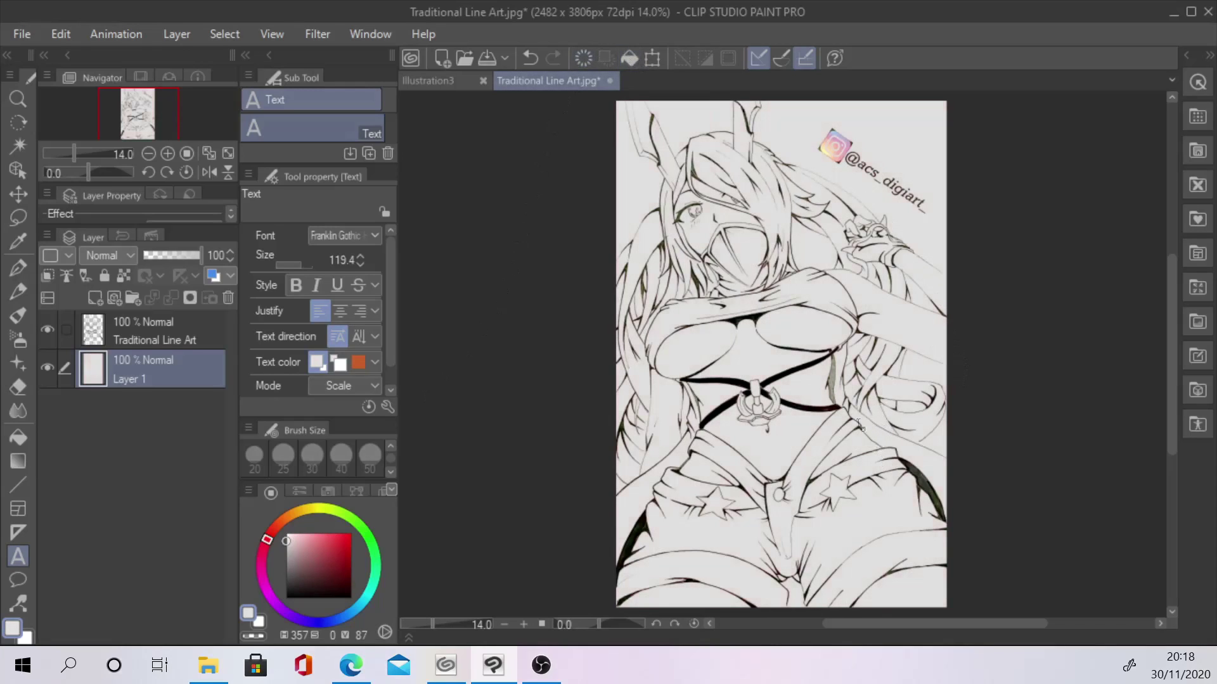
click(164, 336)
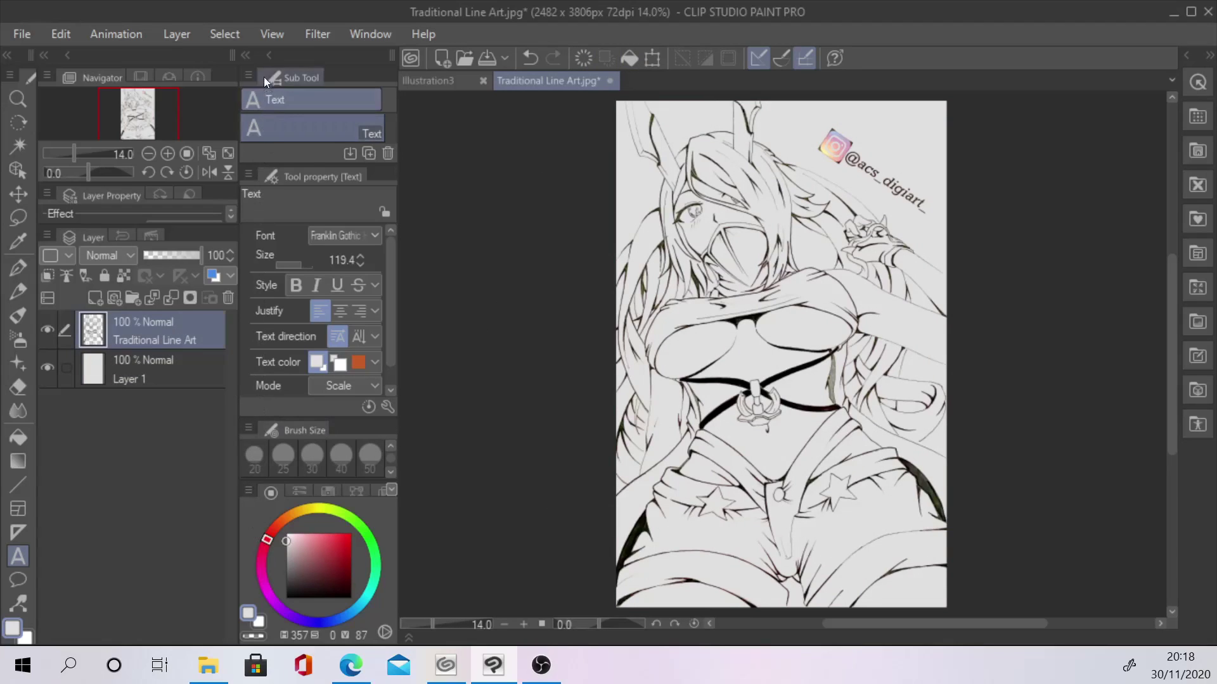
Apply a second Level Correction with adjusted input sliders so the lines turn solid black.
click(68, 34)
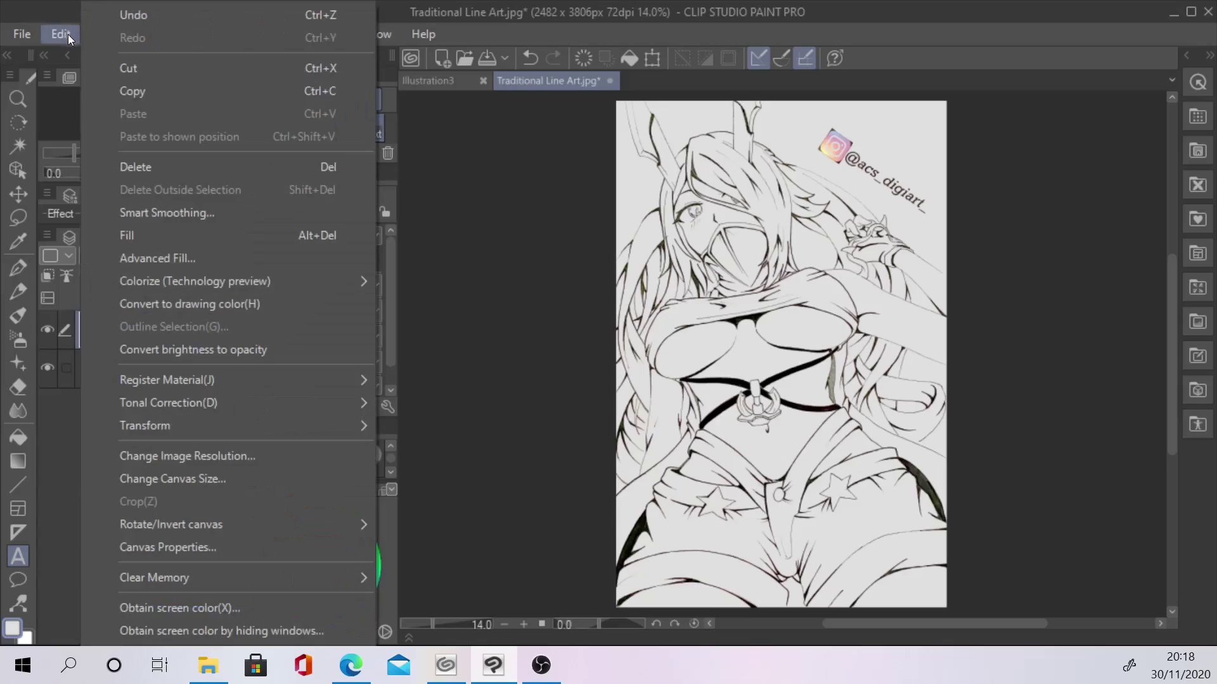
mouse_move(272, 400)
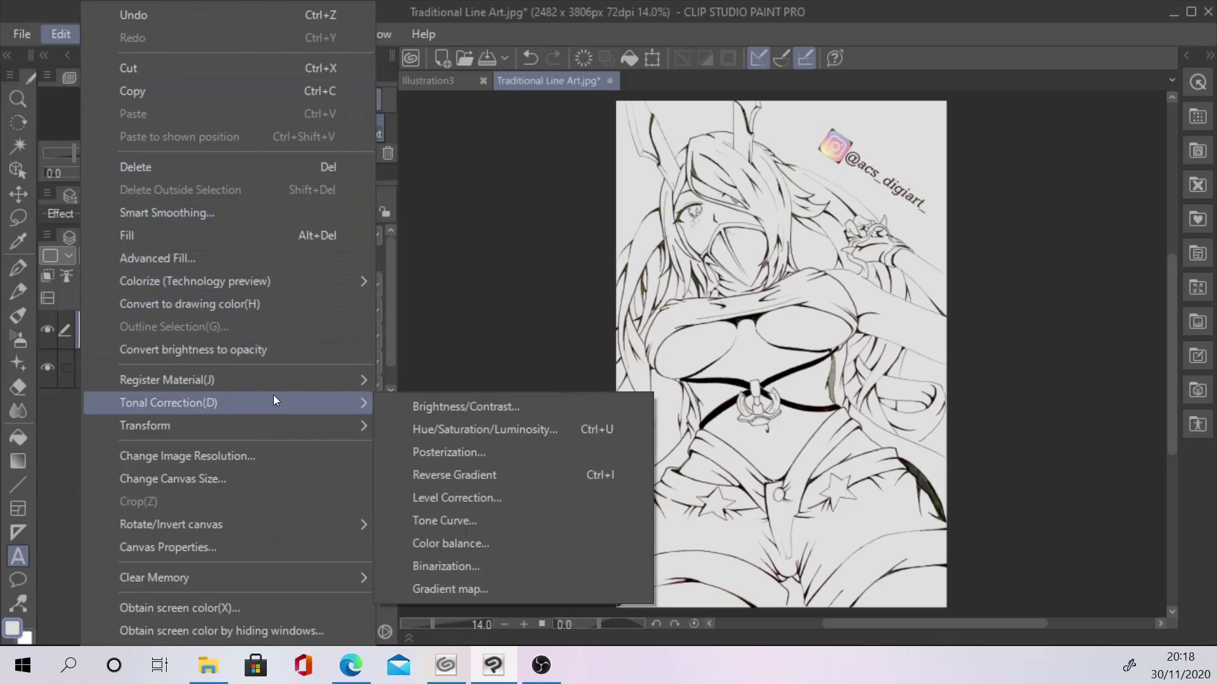
click(515, 498)
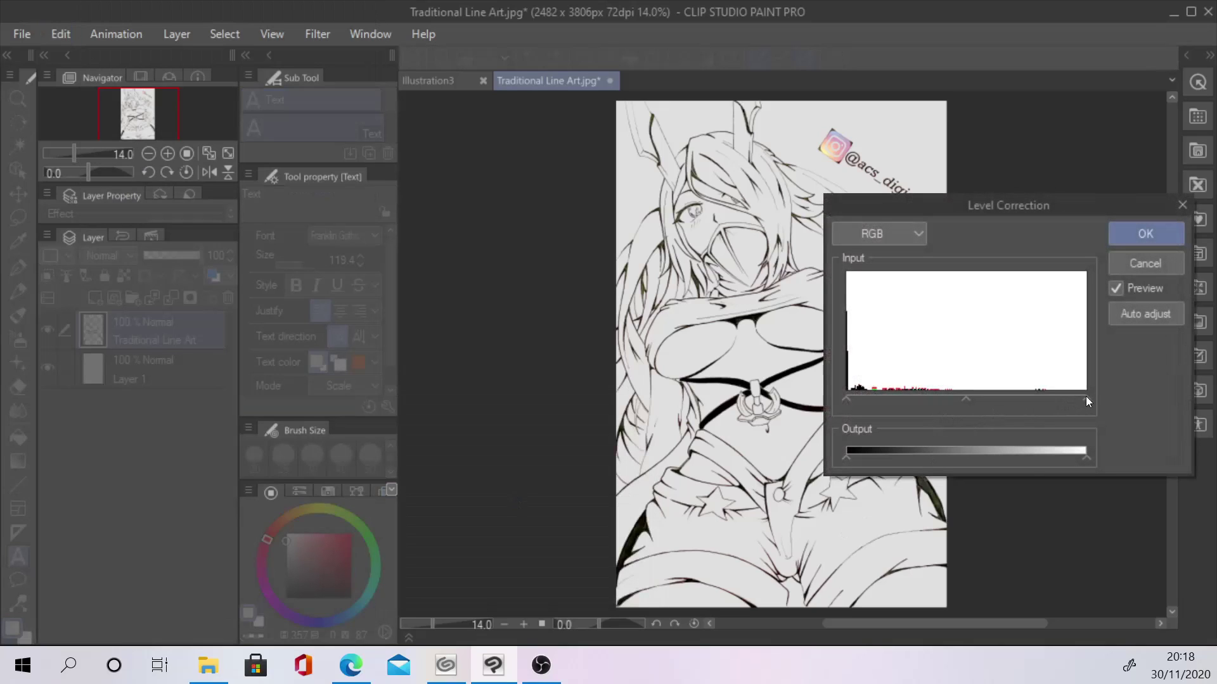
drag(1086, 396, 923, 403)
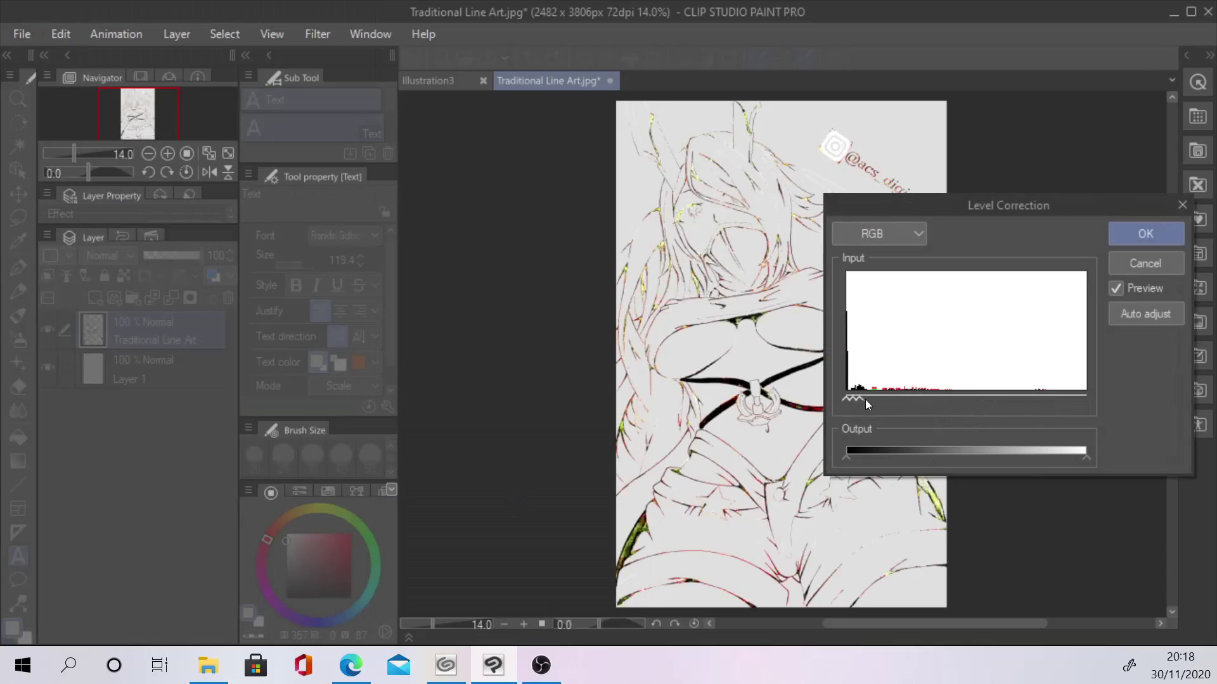
drag(929, 397, 1081, 394)
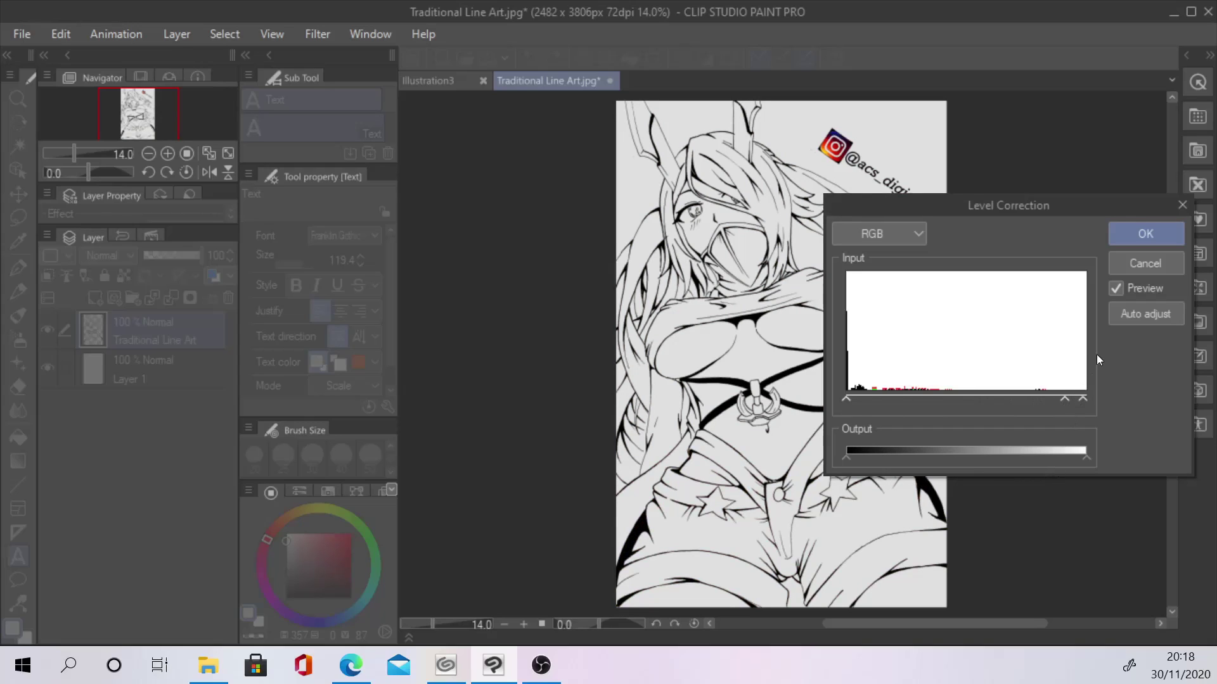
click(1157, 234)
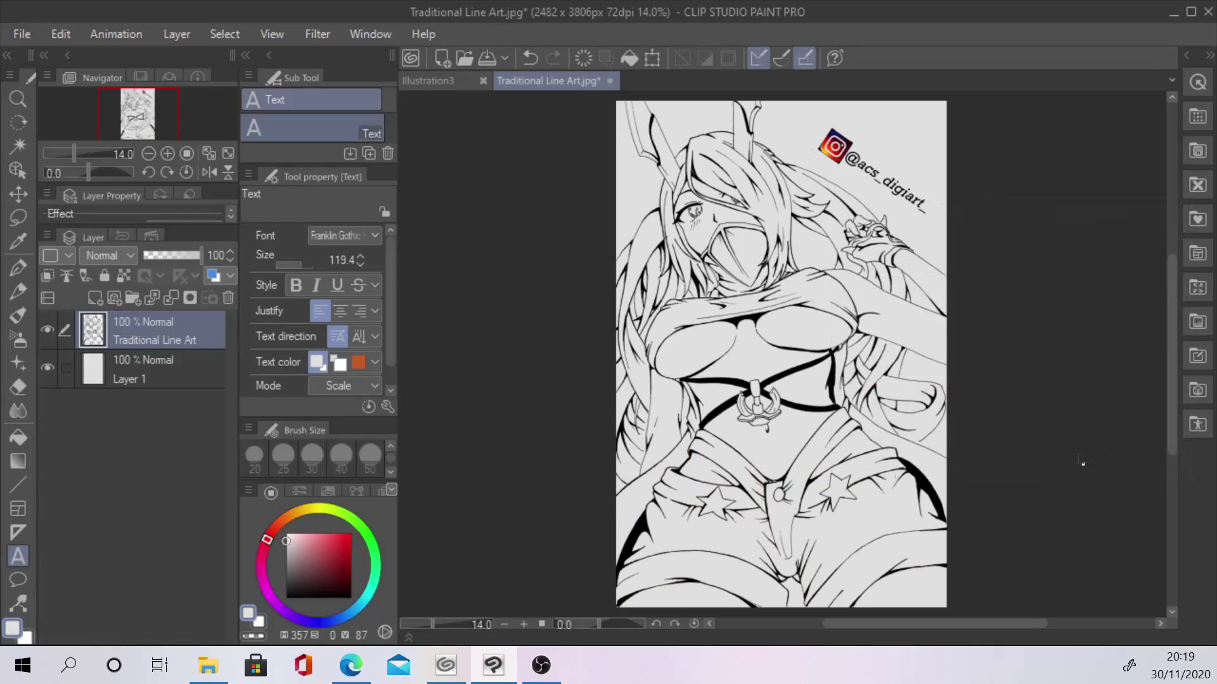
Erase the Instagram watermark in the upper right using a size-100 eraser.
click(19, 384)
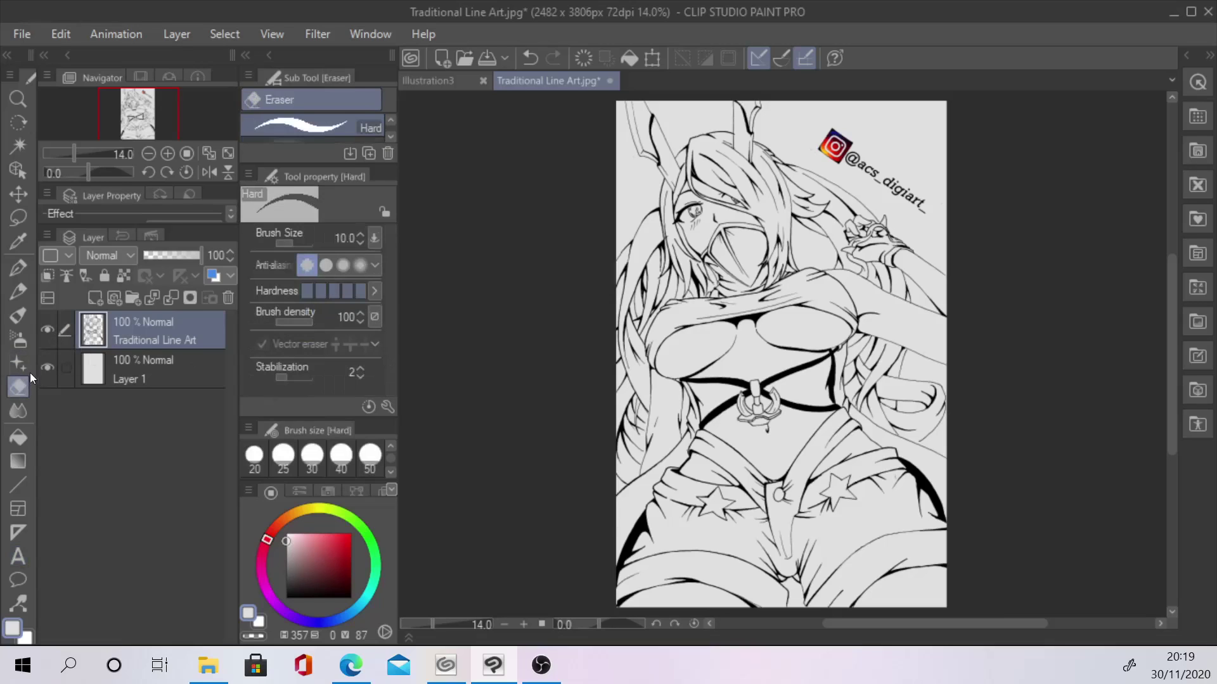
click(391, 471)
click(341, 455)
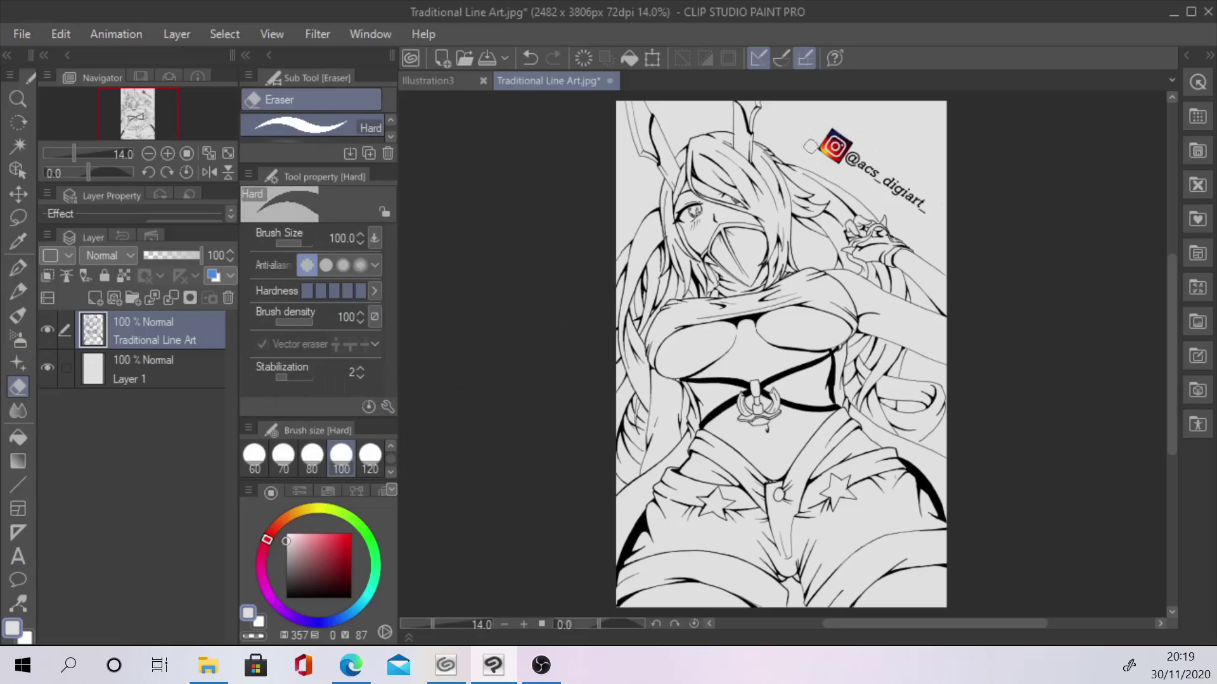
mouse_move(810, 147)
mouse_down()
mouse_move(931, 210)
mouse_move(817, 142)
mouse_move(930, 218)
mouse_move(890, 183)
mouse_move(936, 206)
mouse_move(835, 130)
mouse_move(858, 161)
mouse_move(816, 149)
mouse_move(852, 156)
mouse_move(912, 203)
mouse_move(892, 138)
mouse_move(932, 150)
mouse_up()
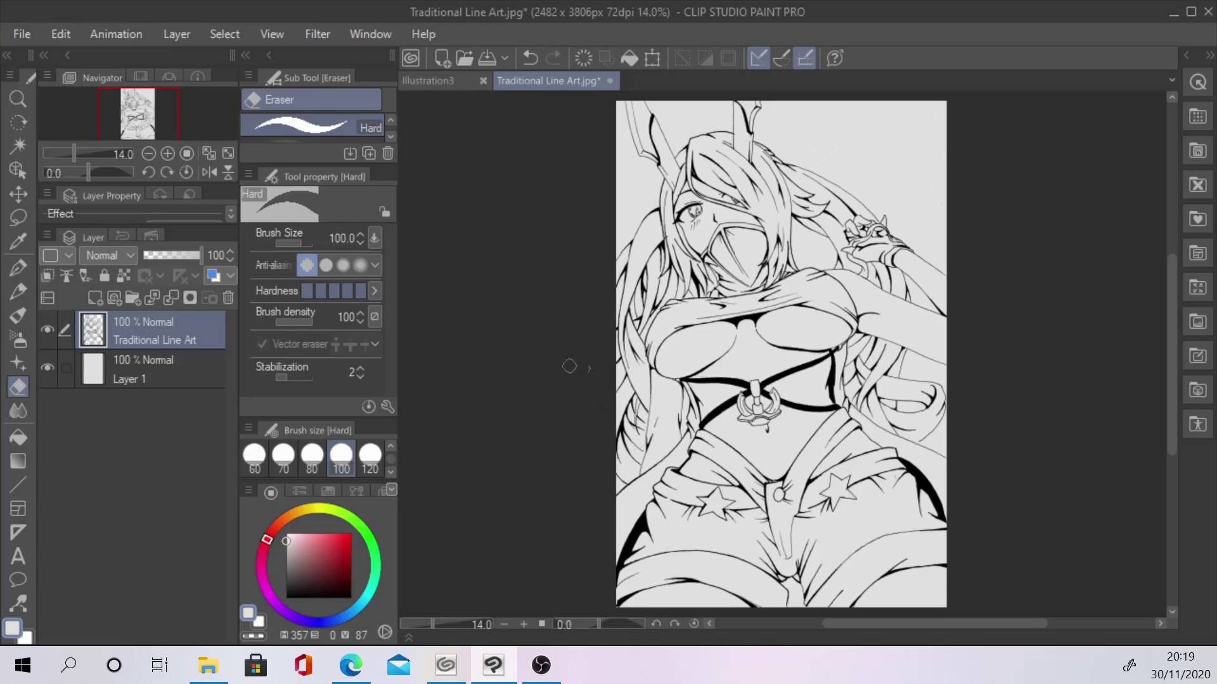
click(17, 220)
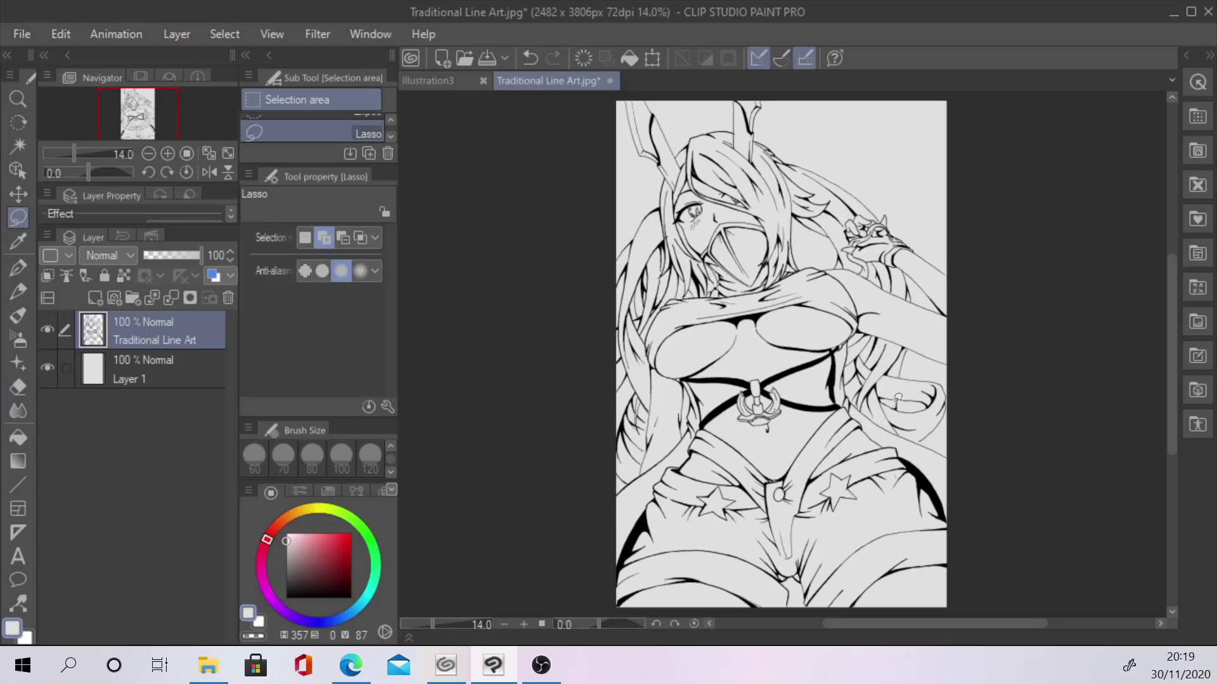
Lasso the lower-left hip and legs area, apply Remove dust (size 26.91), then deselect.
mouse_move(723, 467)
mouse_down()
mouse_move(636, 497)
mouse_move(600, 574)
mouse_move(659, 610)
mouse_move(749, 603)
mouse_move(808, 505)
mouse_move(726, 467)
mouse_move(757, 453)
mouse_up()
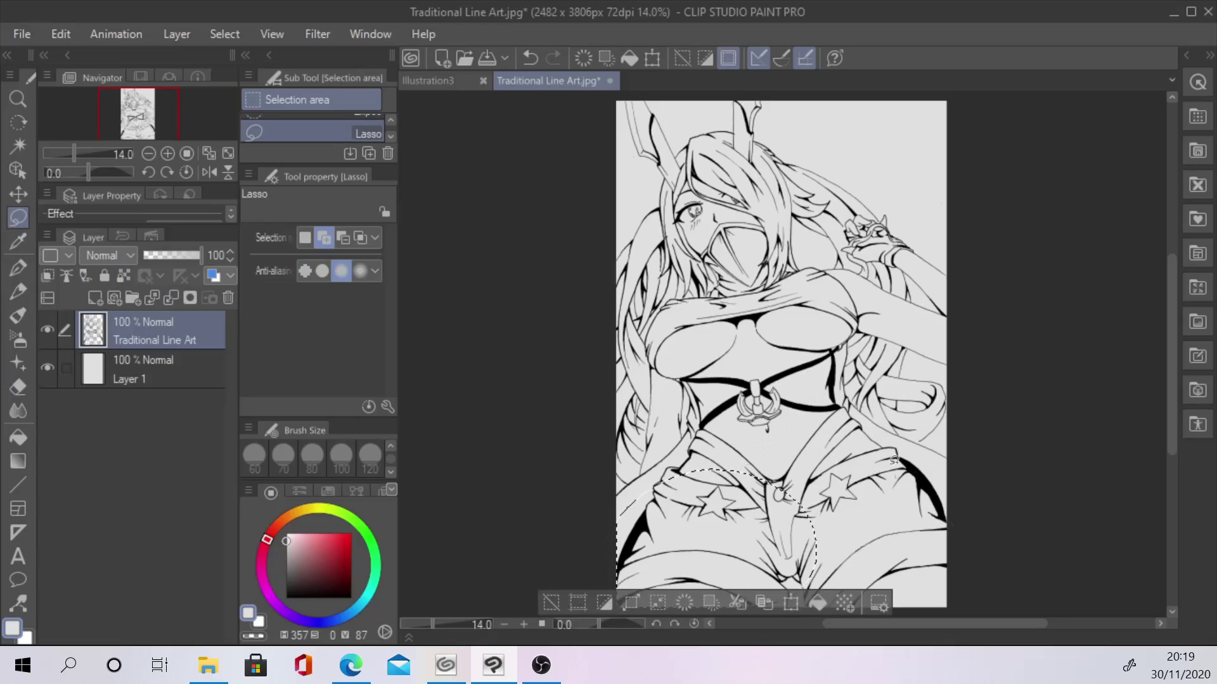
click(329, 33)
mouse_move(371, 82)
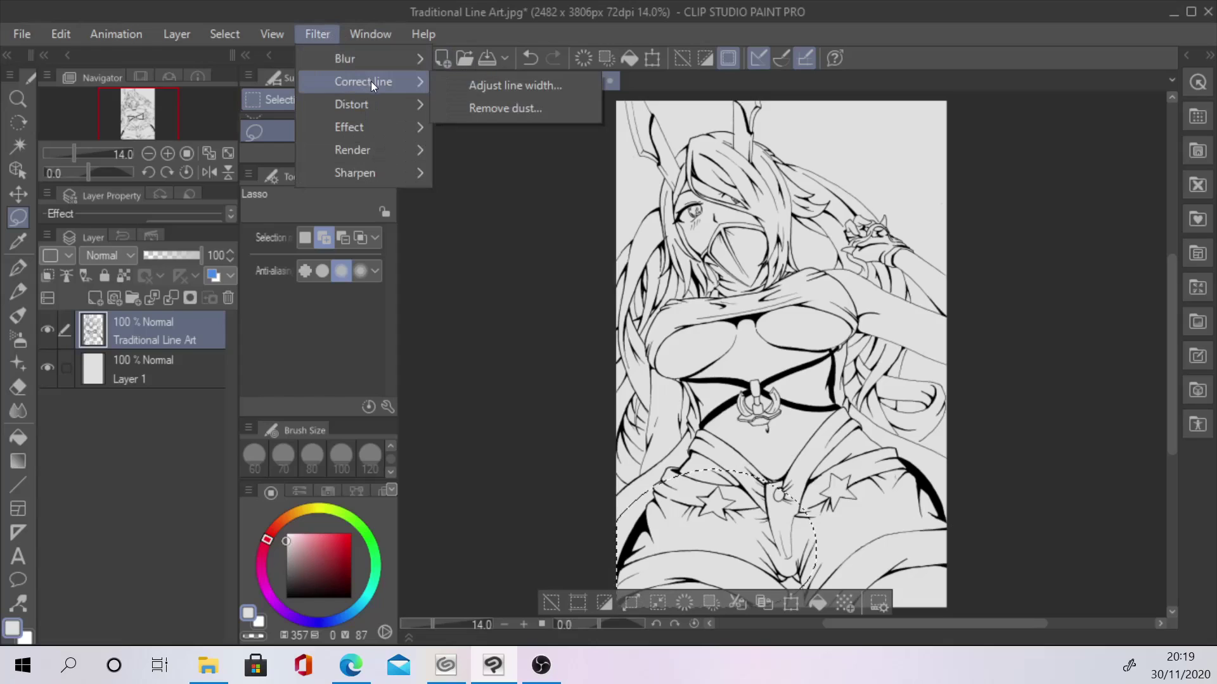
click(542, 109)
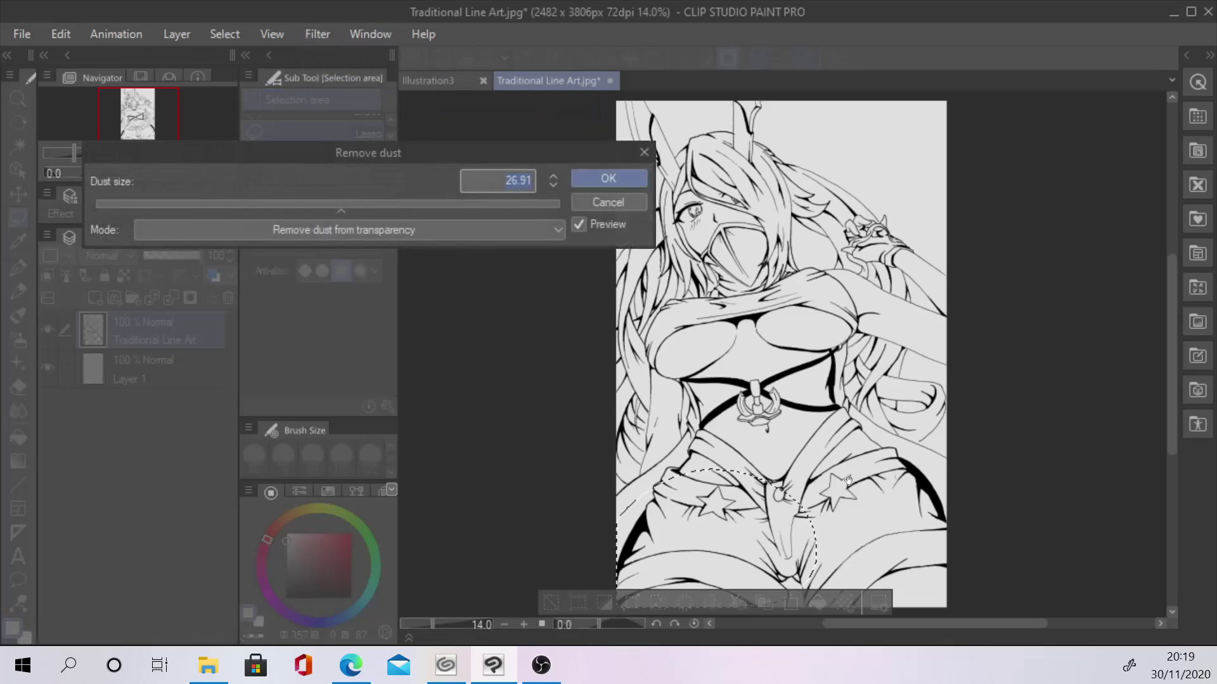
click(633, 175)
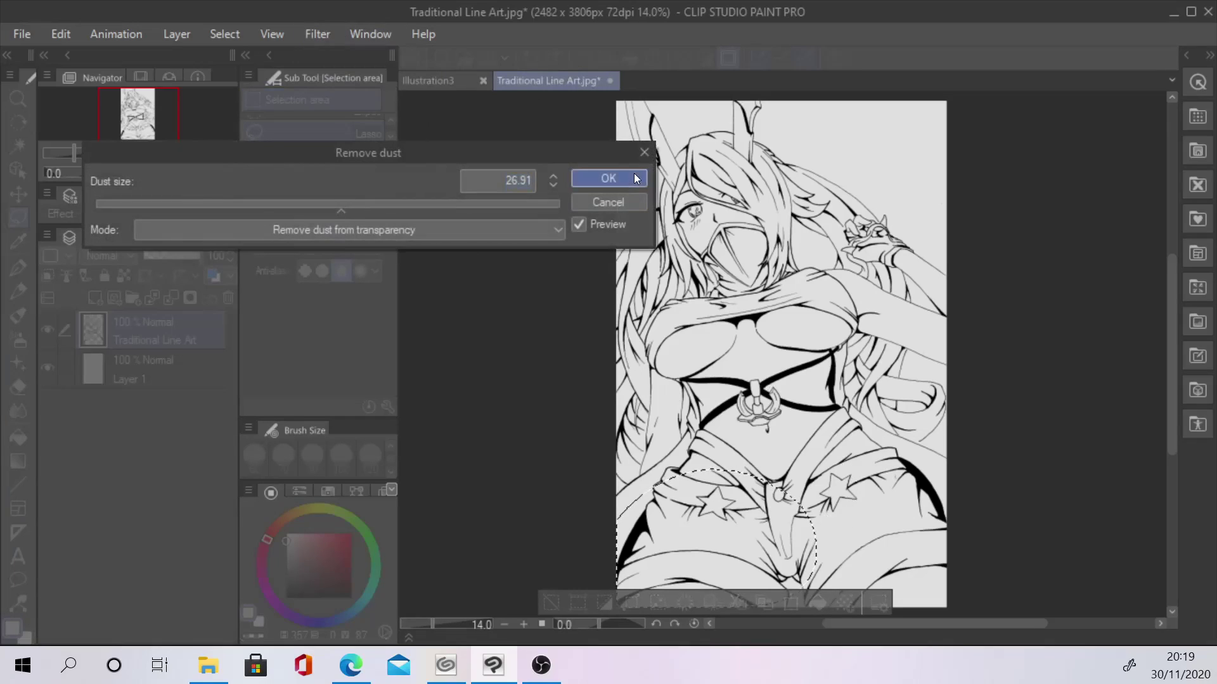
click(550, 602)
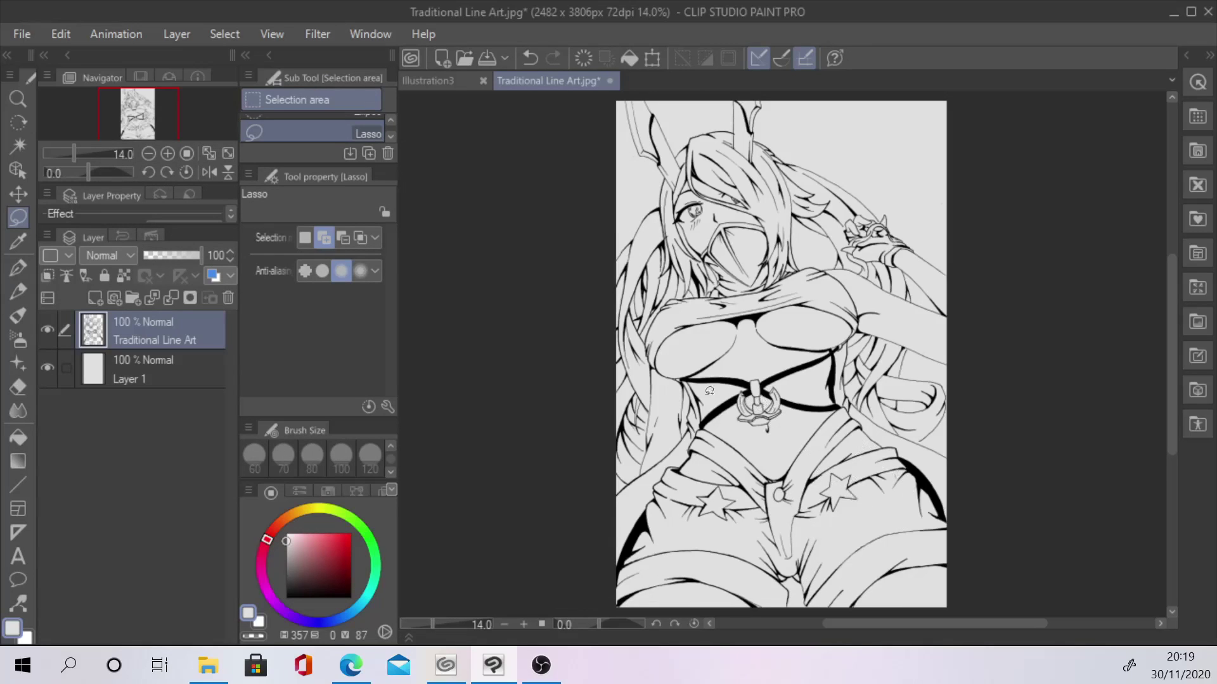
Add Layer 2 and paint a trial orange-cream patch on the face with a size-50 oil paint brush.
click(18, 315)
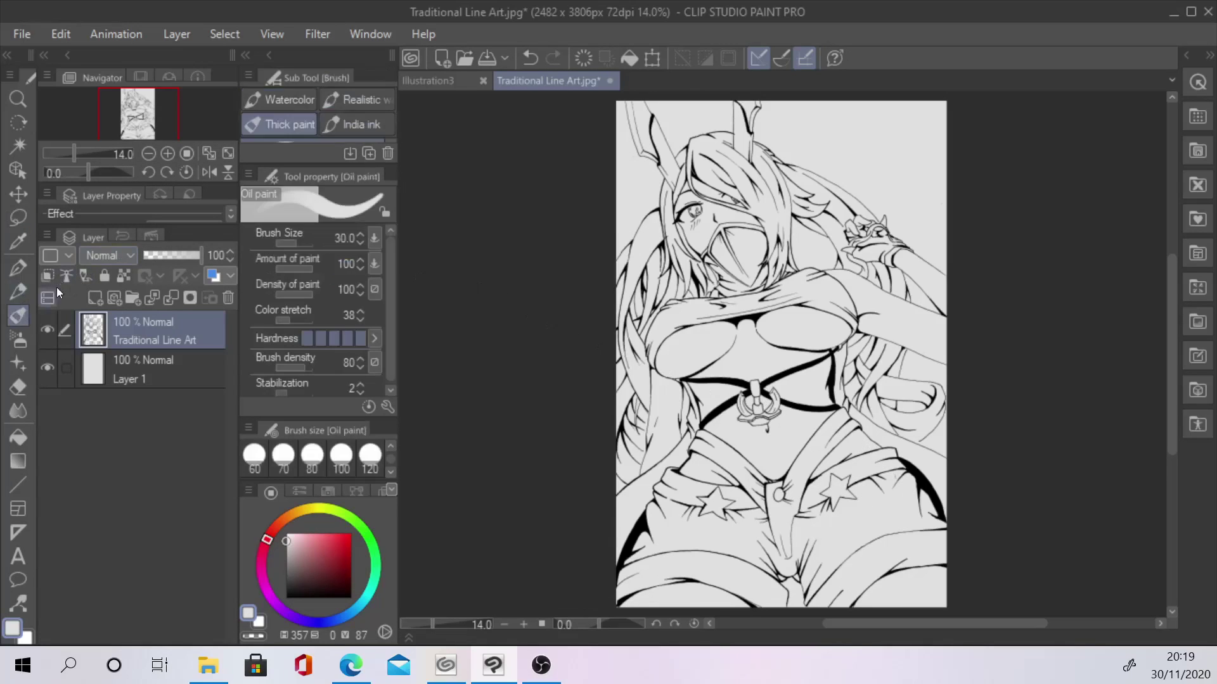
click(95, 297)
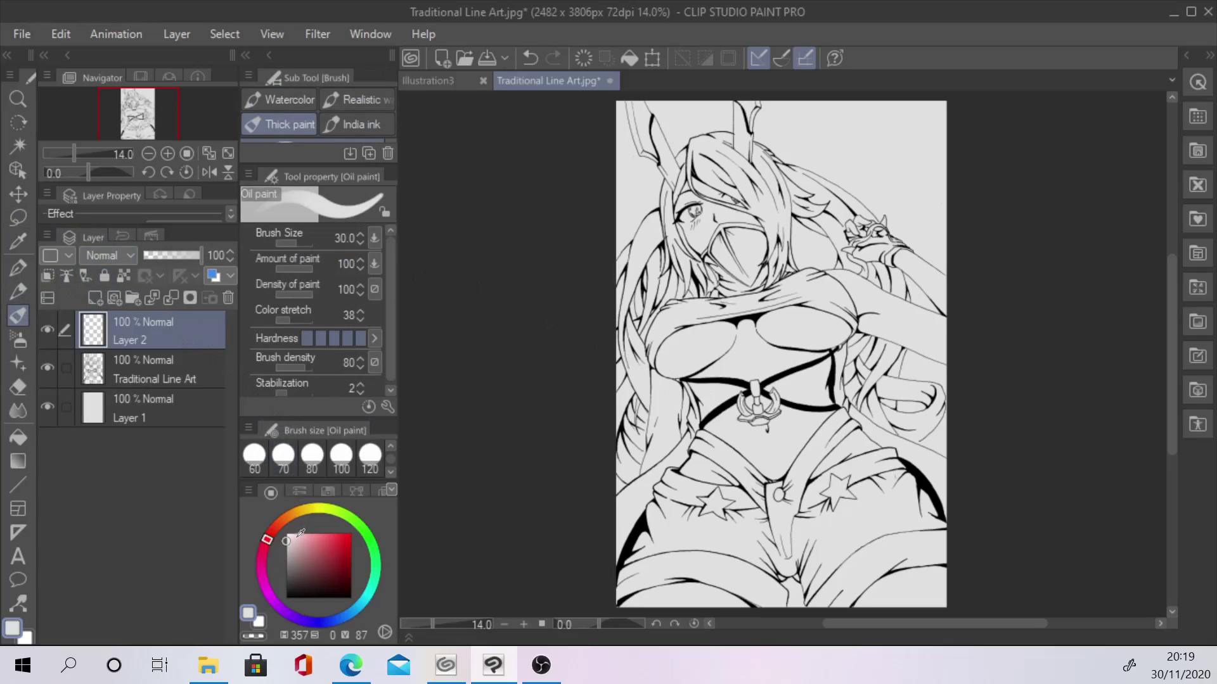
mouse_move(268, 534)
mouse_down()
mouse_move(291, 515)
mouse_move(293, 531)
mouse_up()
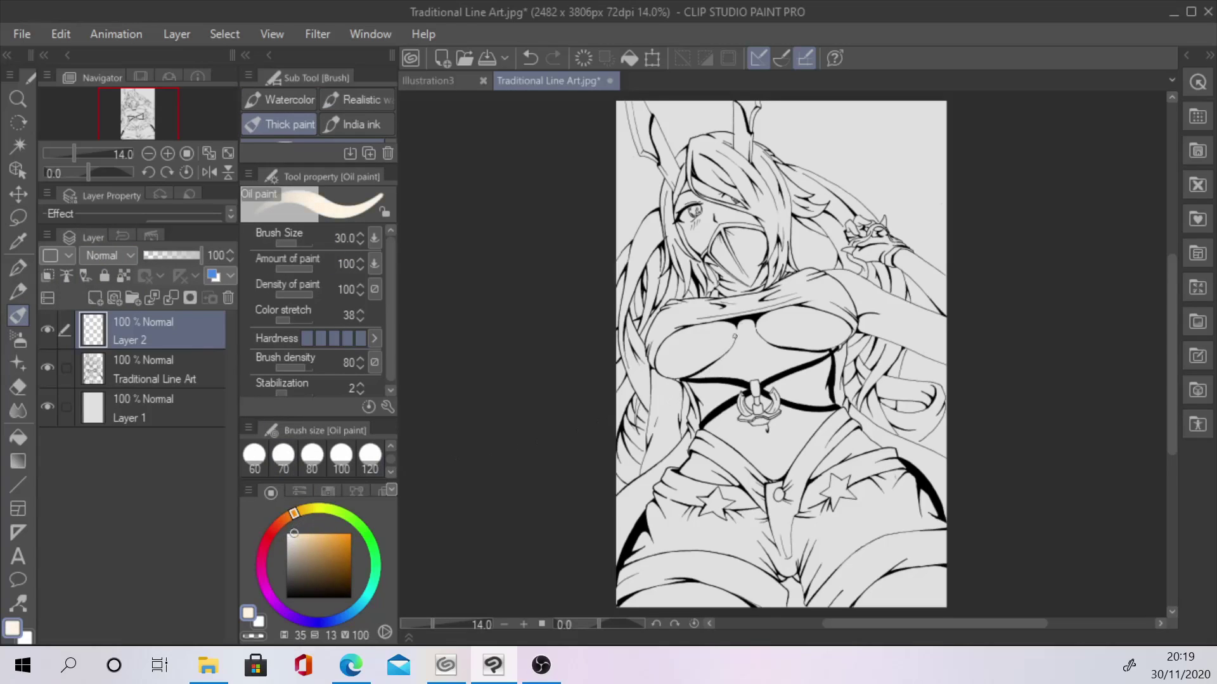
scroll(718, 219, up, 6)
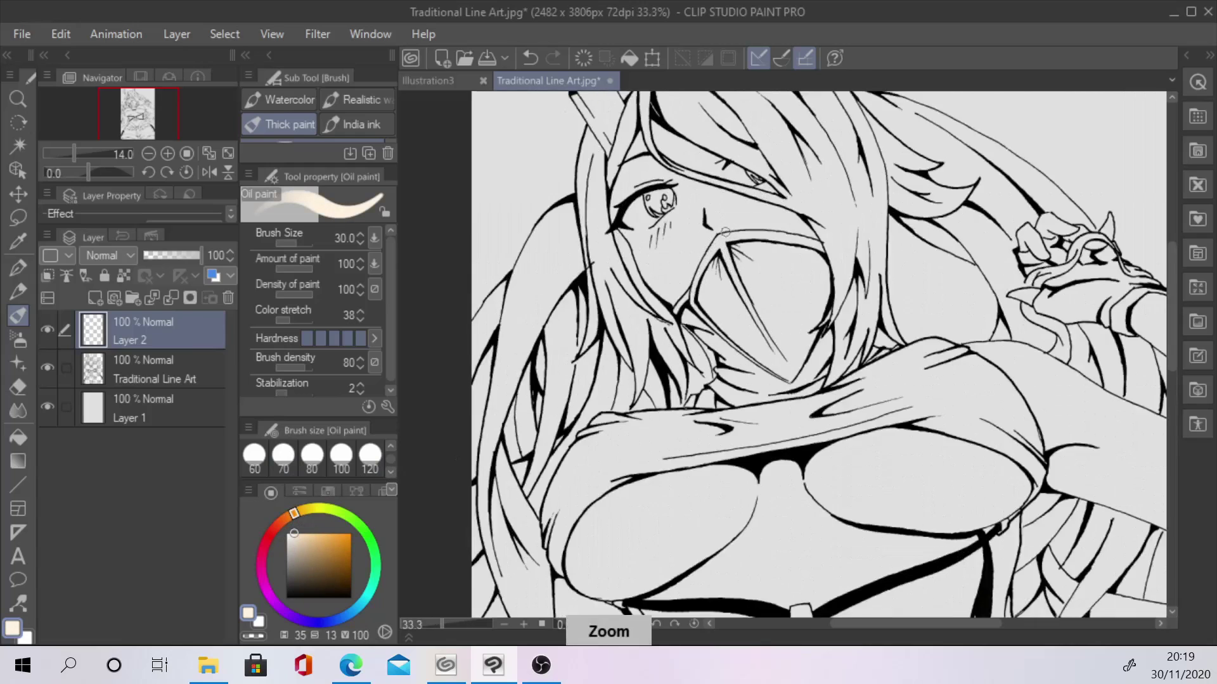
drag(716, 200, 745, 364)
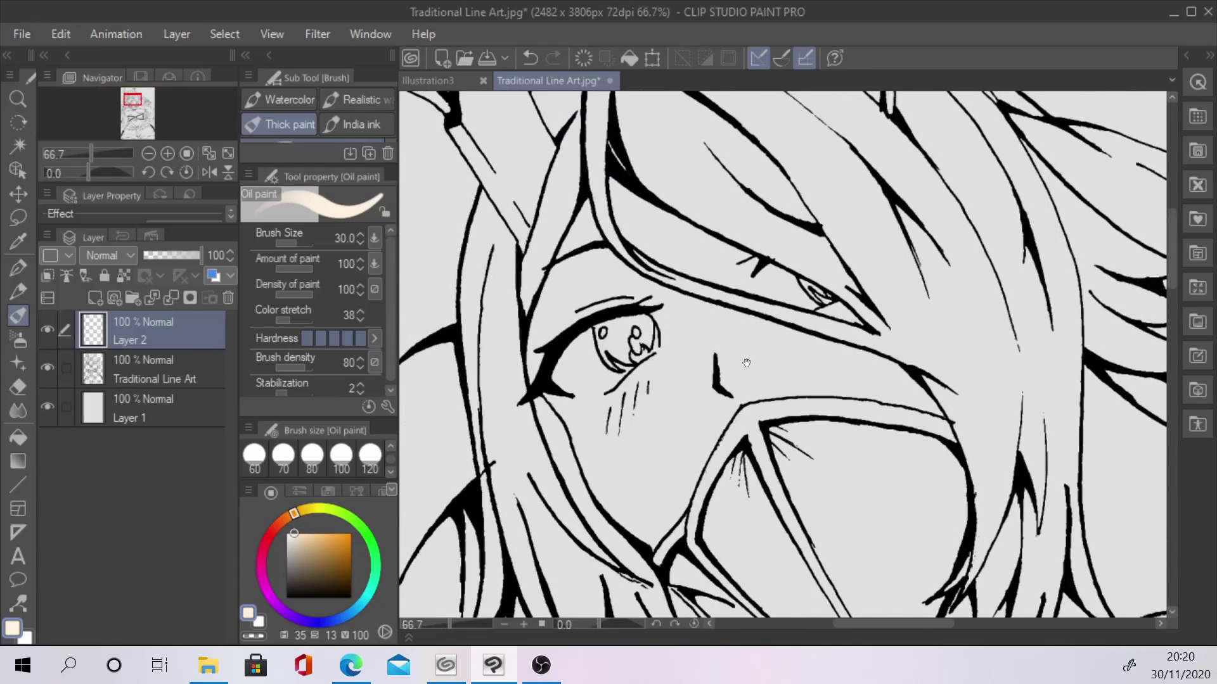
scroll(387, 446, up, 2)
click(378, 463)
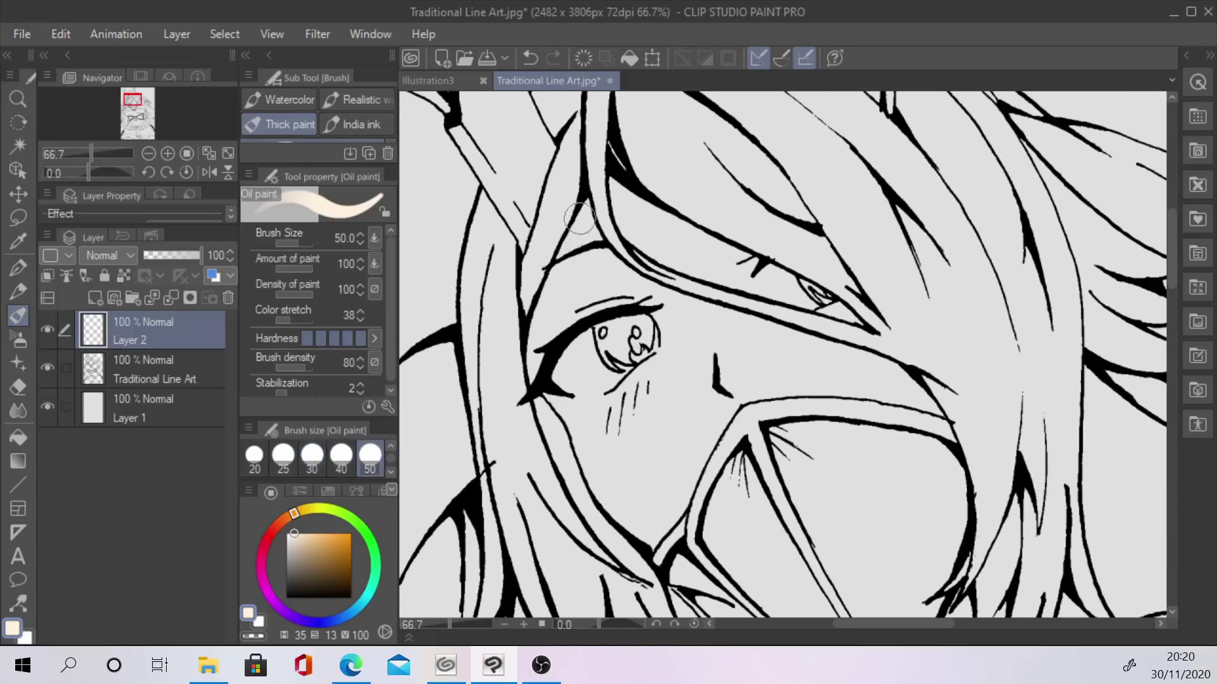
mouse_move(589, 202)
mouse_down()
mouse_move(542, 298)
mouse_move(537, 363)
mouse_move(586, 475)
mouse_move(645, 548)
mouse_move(705, 452)
mouse_move(720, 390)
mouse_move(706, 370)
mouse_move(643, 526)
mouse_move(692, 356)
mouse_move(632, 489)
mouse_move(643, 374)
mouse_move(624, 430)
mouse_move(614, 347)
mouse_move(576, 384)
mouse_move(552, 308)
mouse_move(561, 318)
mouse_move(587, 225)
mouse_move(590, 284)
mouse_move(623, 366)
mouse_move(609, 260)
mouse_move(708, 325)
mouse_move(651, 422)
mouse_move(669, 366)
mouse_move(653, 301)
mouse_move(637, 311)
mouse_move(592, 277)
mouse_up()
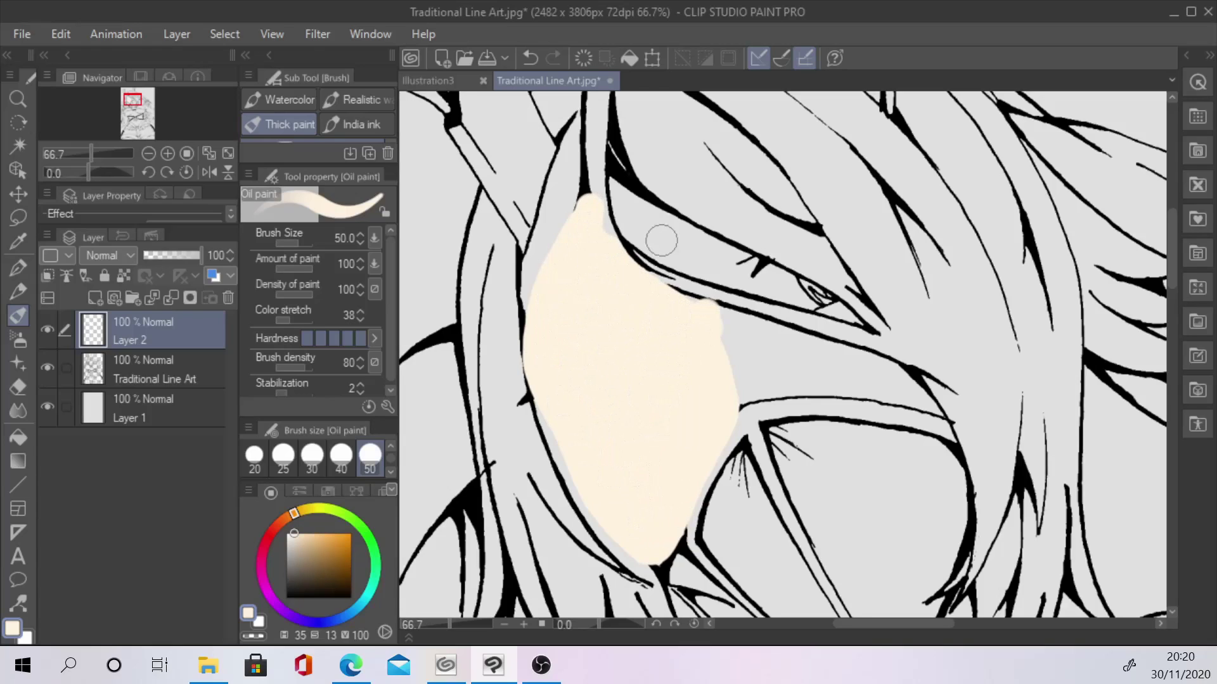
scroll(661, 240, down, 1)
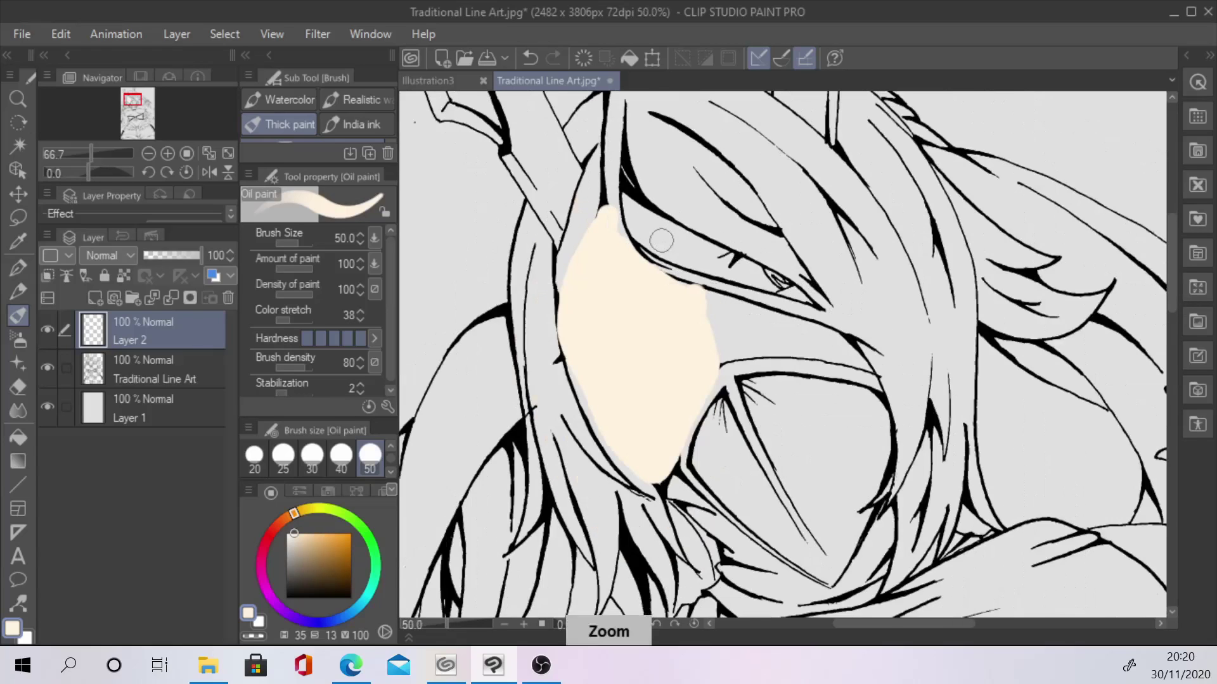
Undo the trial stroke, move Layer 2 below the line art, and colour the face cream at brush size 25 plus Fill.
click(535, 59)
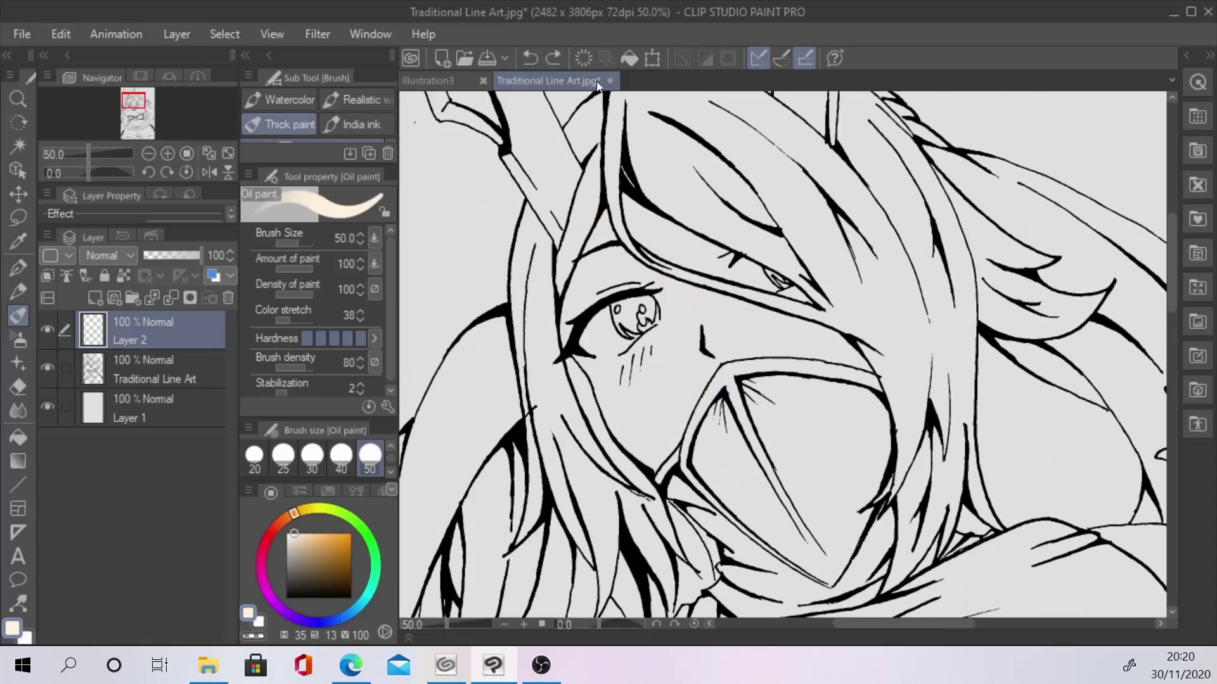
drag(204, 328, 198, 379)
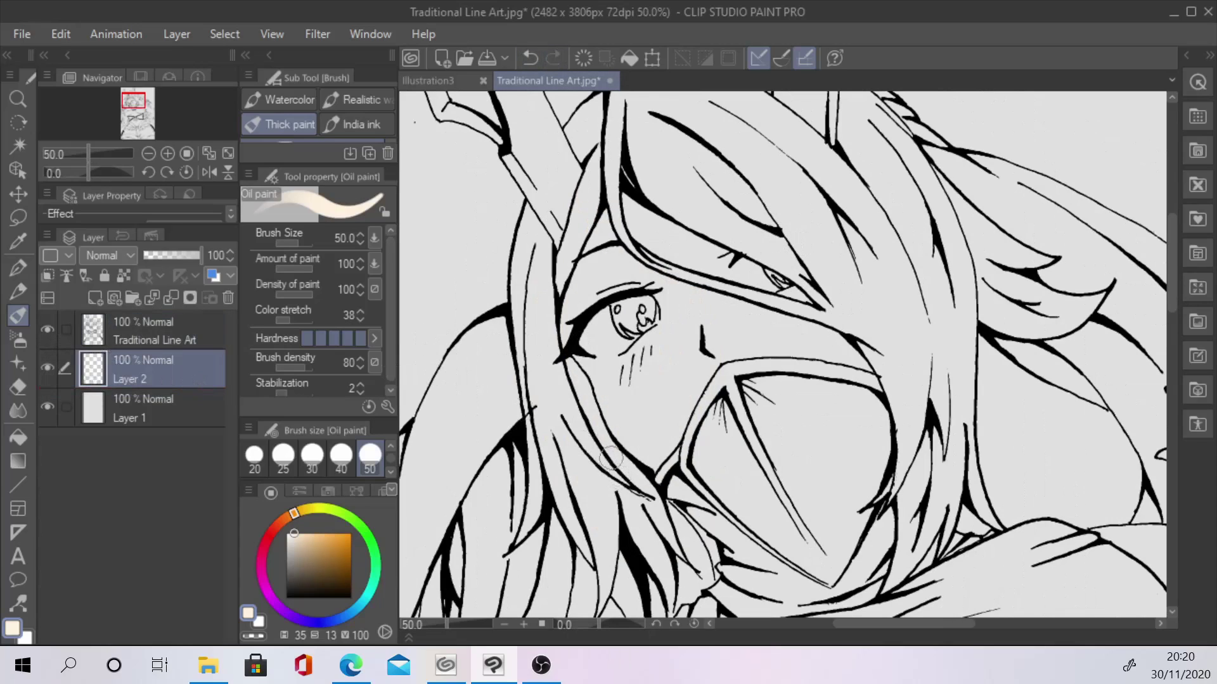
click(288, 457)
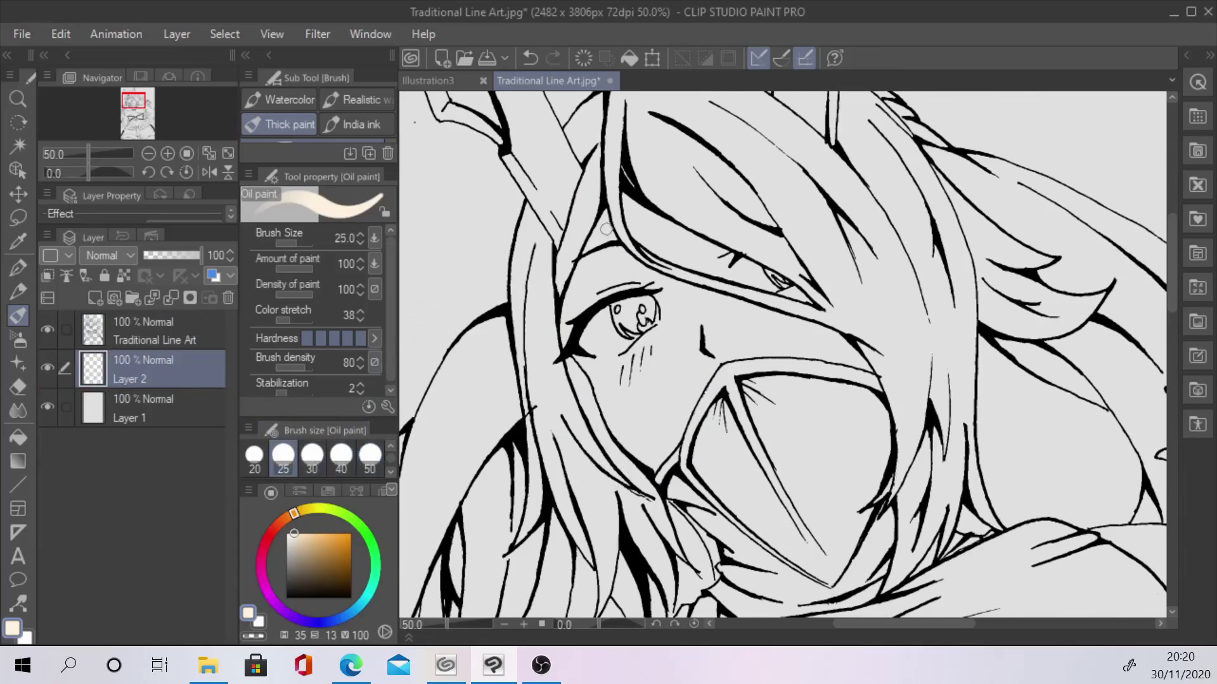
mouse_move(607, 232)
mouse_down()
mouse_move(566, 338)
mouse_move(615, 437)
mouse_move(645, 465)
mouse_move(668, 454)
mouse_move(728, 356)
mouse_move(837, 355)
mouse_move(818, 352)
mouse_move(807, 355)
mouse_move(868, 368)
mouse_move(798, 321)
mouse_move(645, 269)
mouse_move(606, 223)
mouse_up()
mouse_move(818, 347)
mouse_down()
mouse_move(845, 354)
mouse_move(824, 343)
mouse_up()
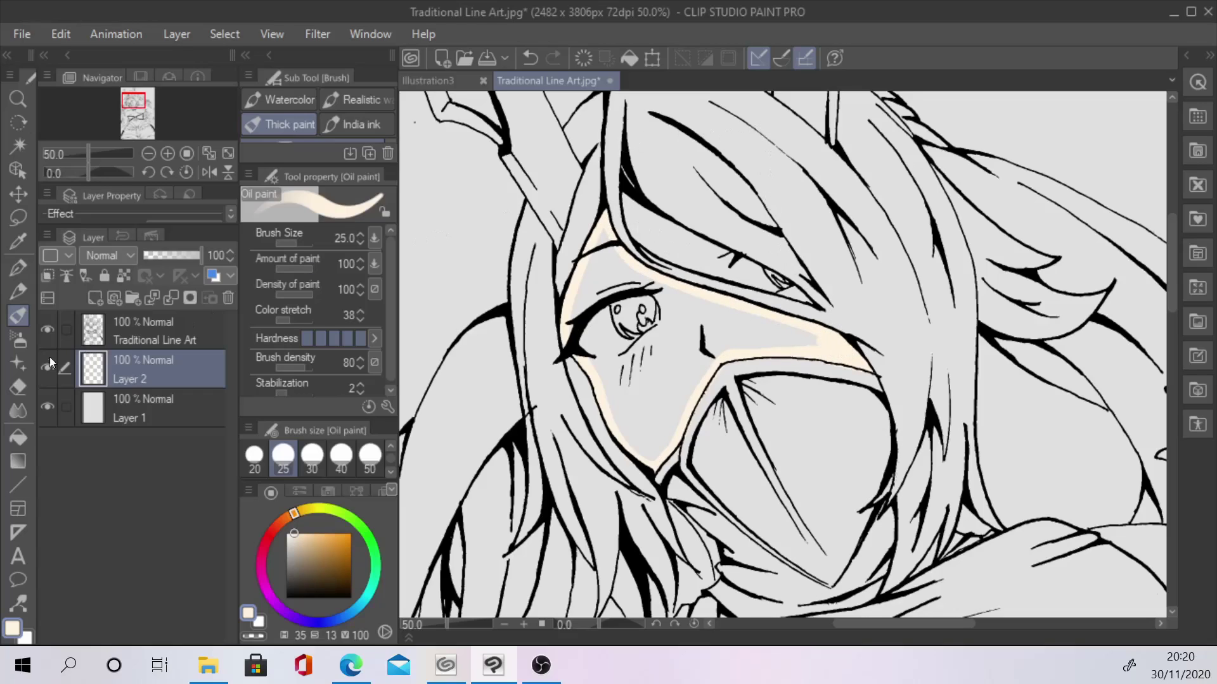
click(21, 387)
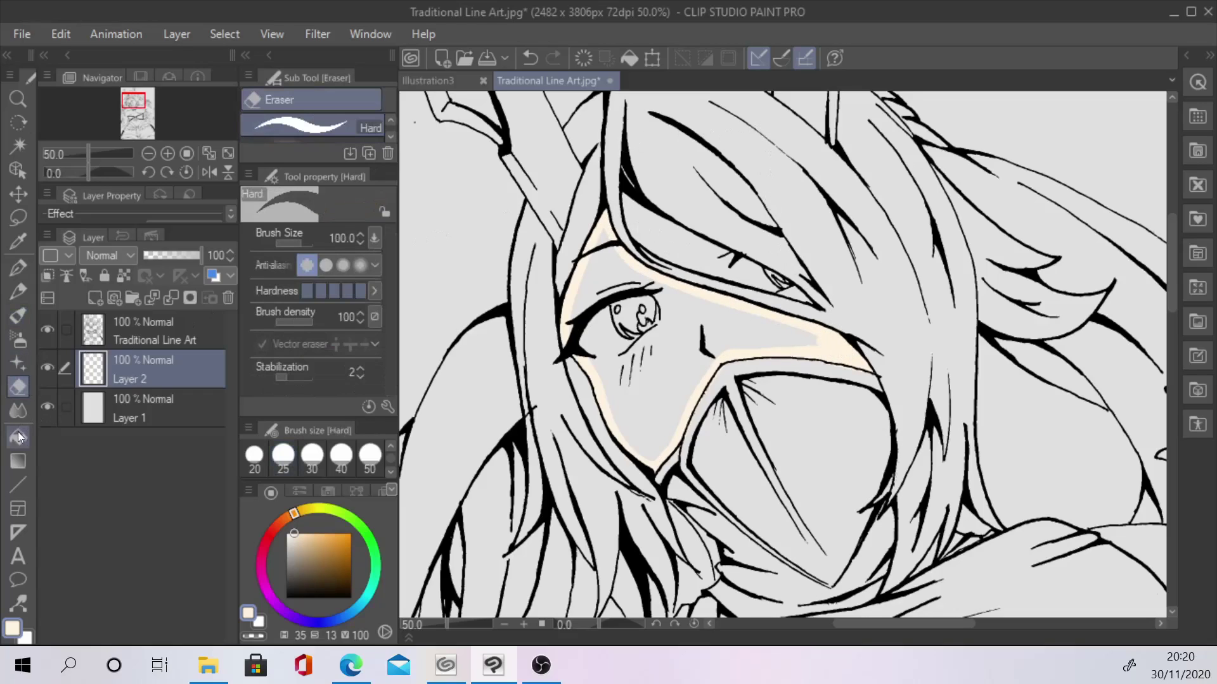
click(741, 331)
scroll(765, 322, down, 3)
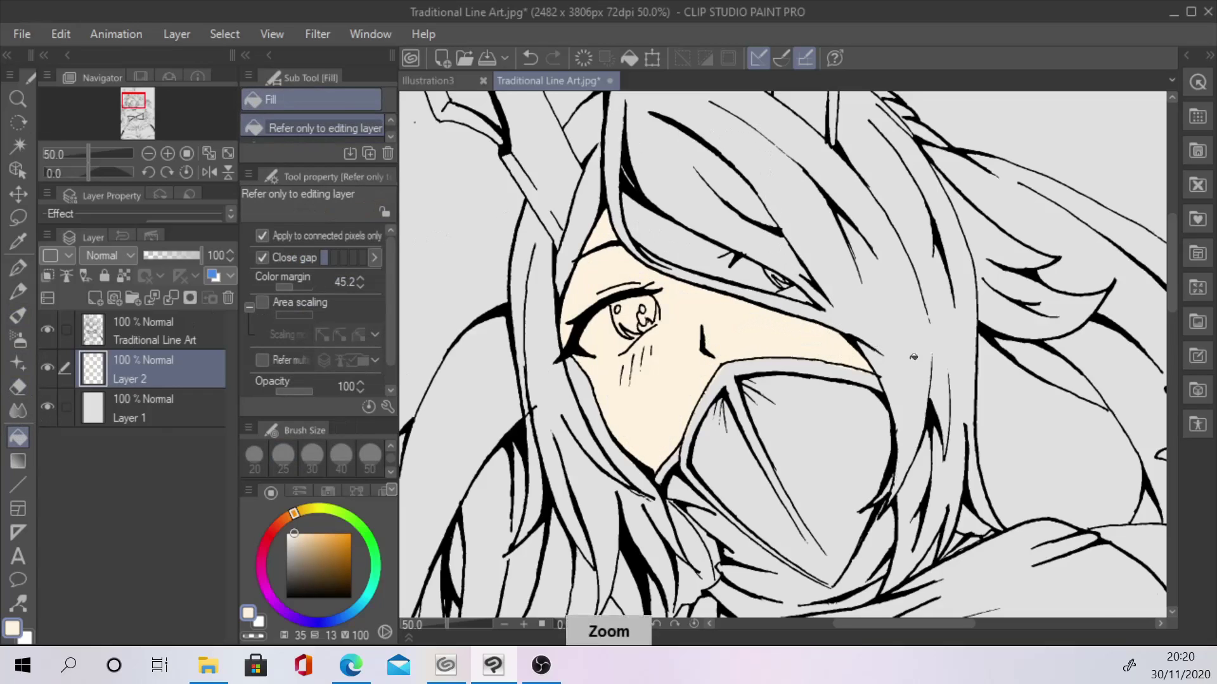
drag(1030, 408, 827, 280)
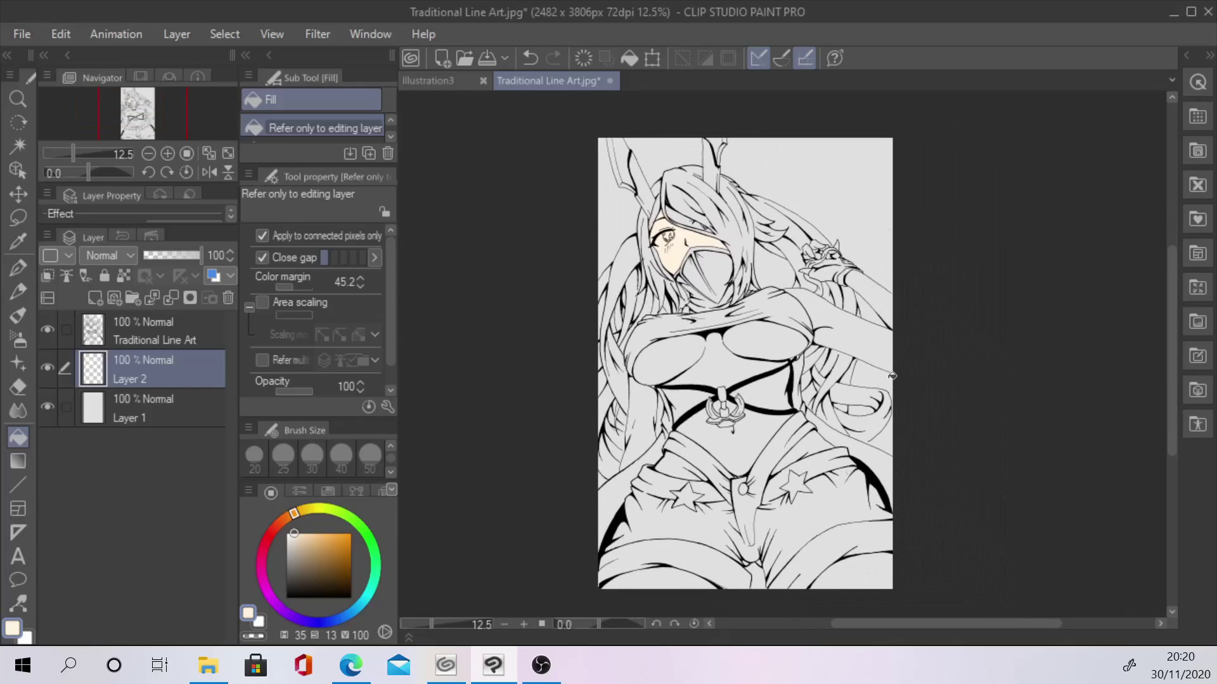